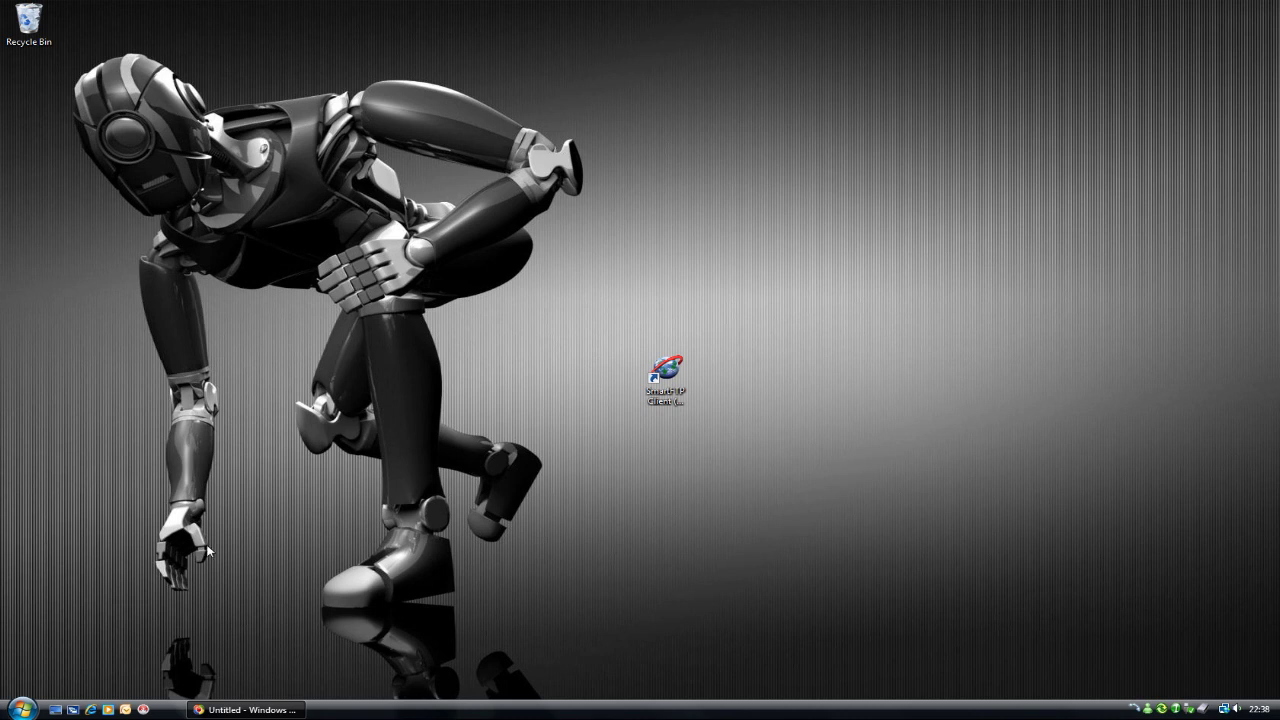
Step: Ping 192.168.1.10 from a Command Prompt to test the connection to the device, and exit the prompt
{"action": "left_click", "coordinate": [26, 708]}
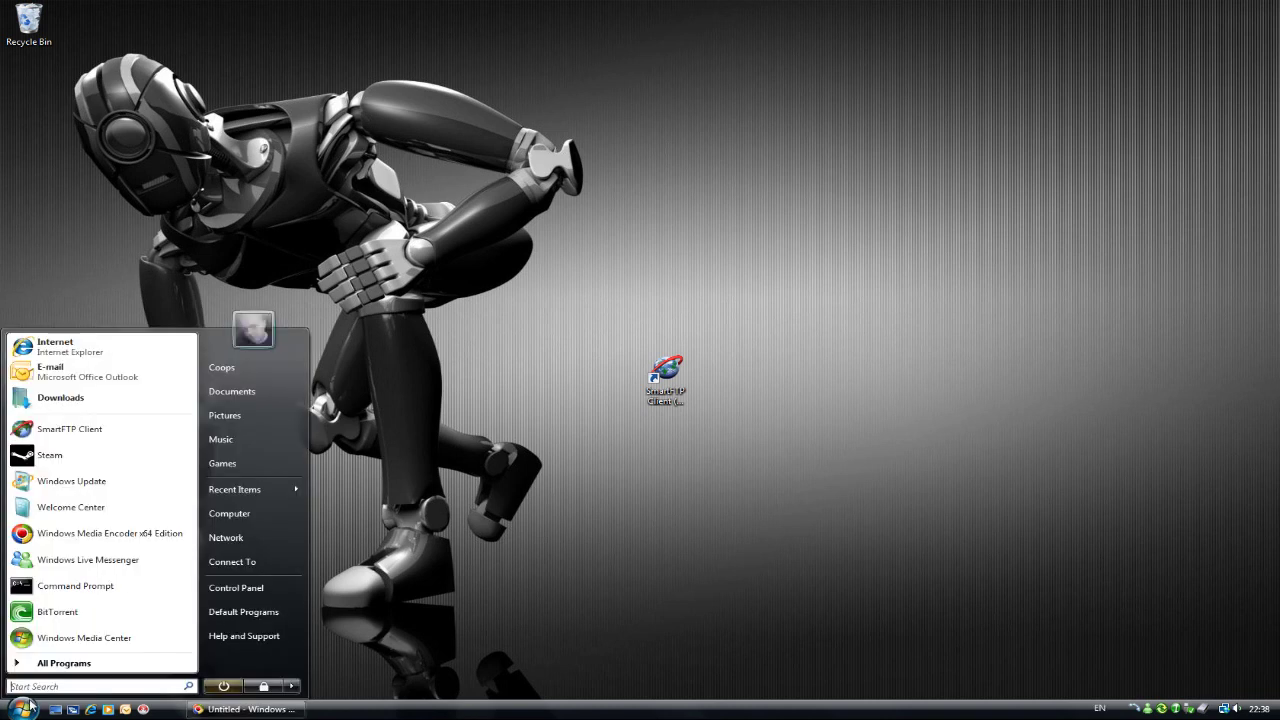
{"action": "left_click", "coordinate": [86, 588]}
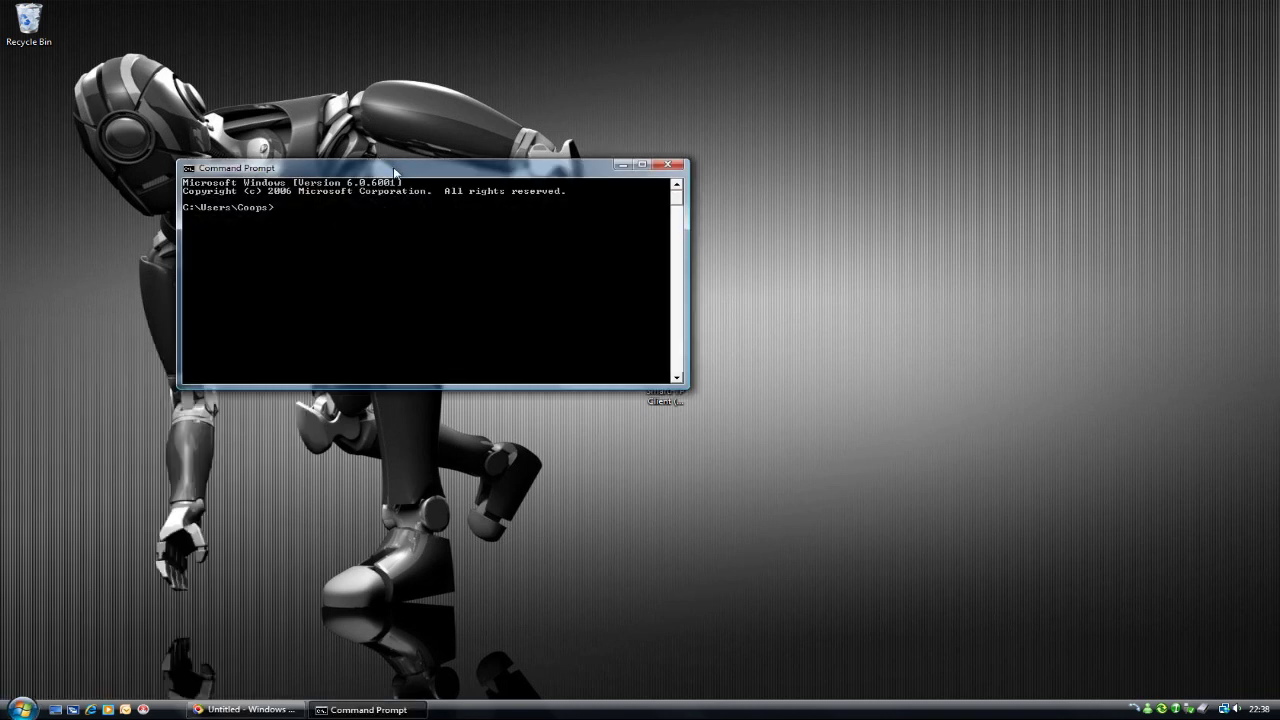
{"action": "left_click_drag", "start_coordinate": [394, 174], "coordinate": [569, 254]}
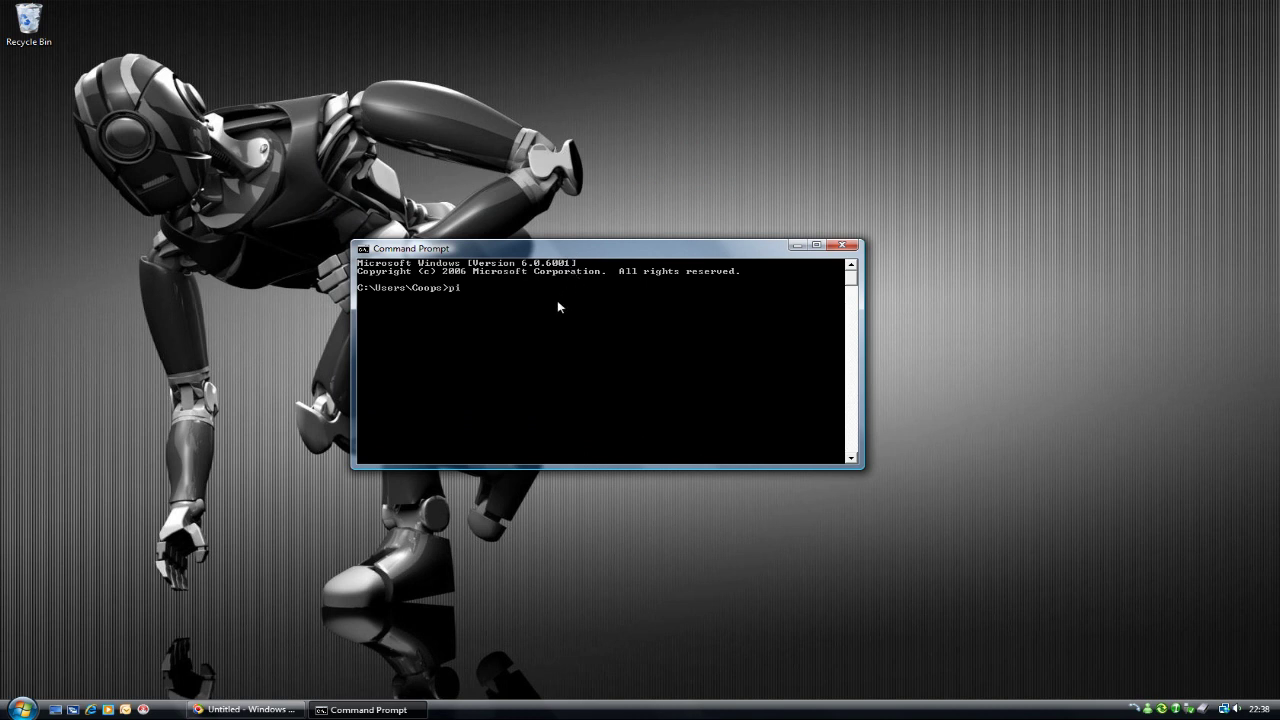
{"action": "type", "text": "ping 192.168.1.10"}
{"action": "key", "text": "Return"}
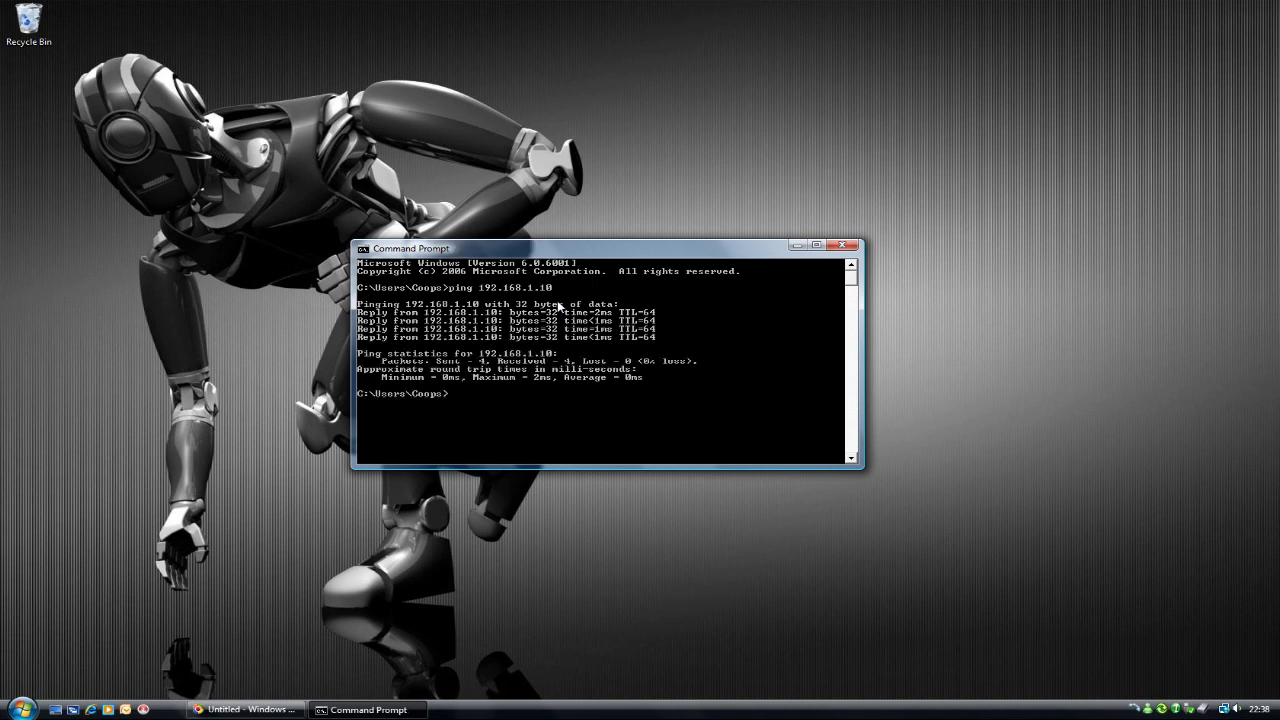
{"action": "type", "text": "exit"}
{"action": "key", "text": "Return"}
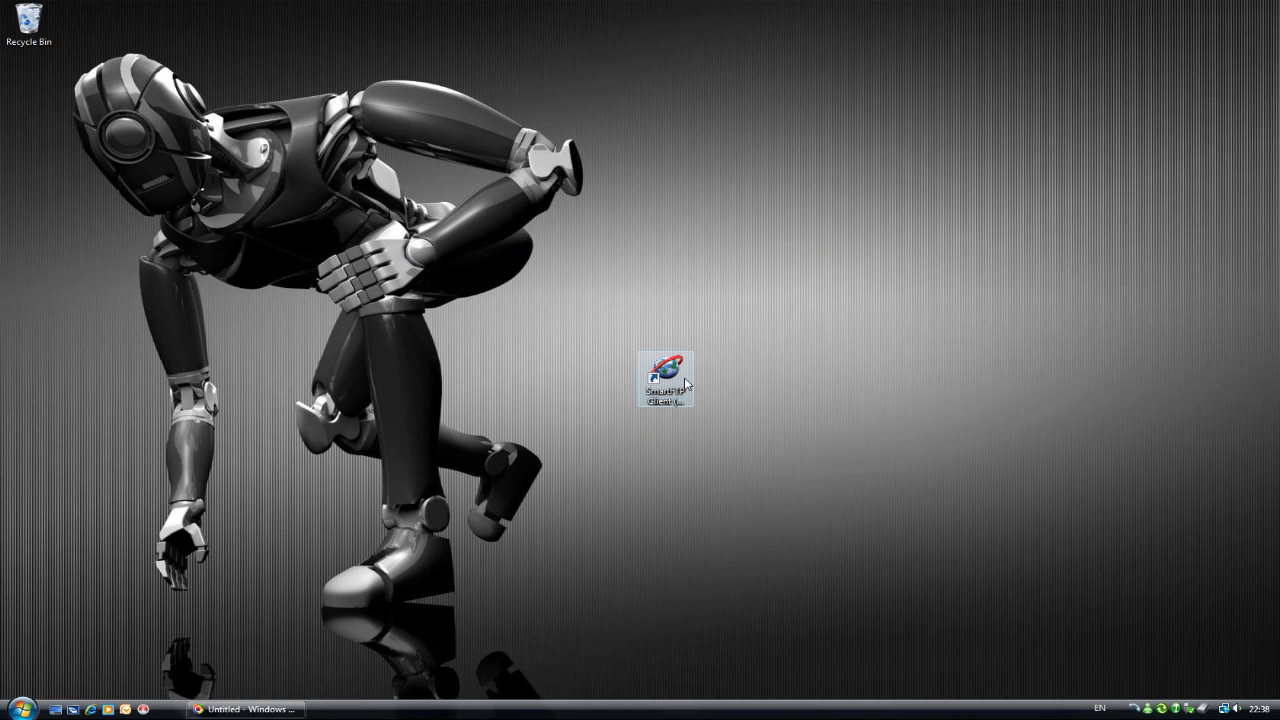
Step: Open SmartFTP, connect to 192.168.1.10 on its FTP port with login MG450 and the account password, and check the connection log
{"action": "double_click", "coordinate": [686, 383]}
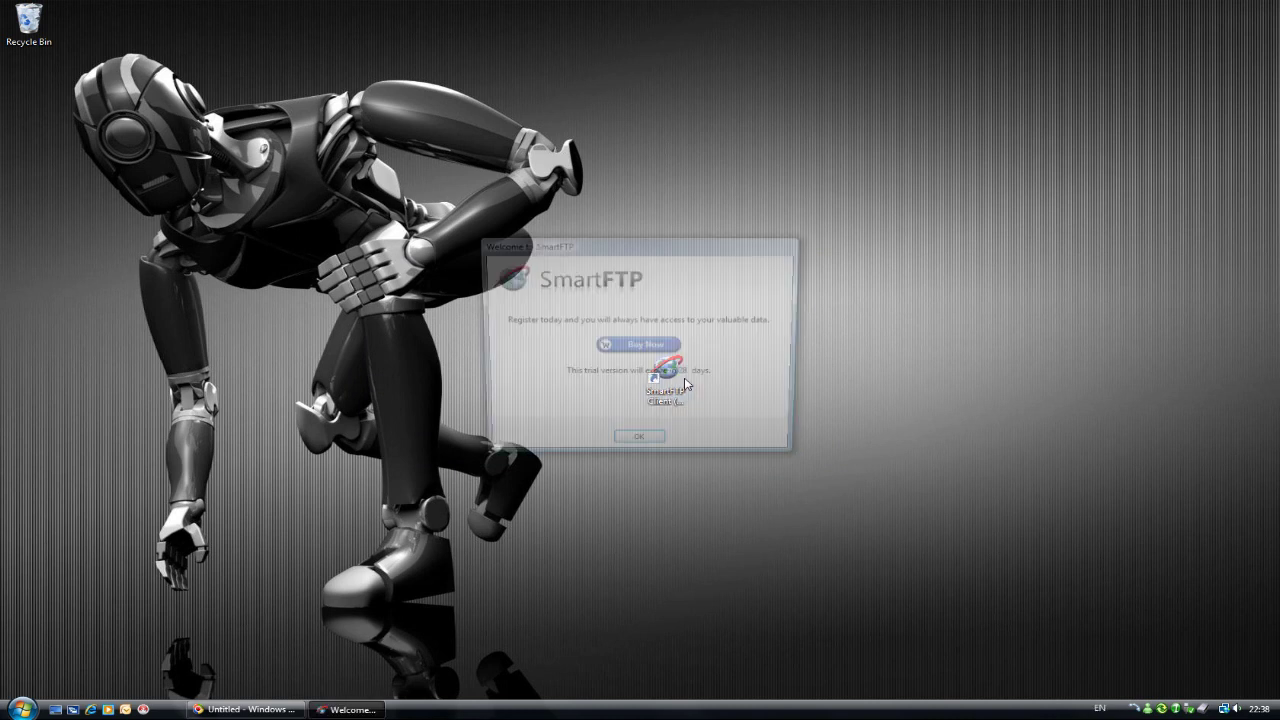
{"action": "left_click", "coordinate": [636, 437]}
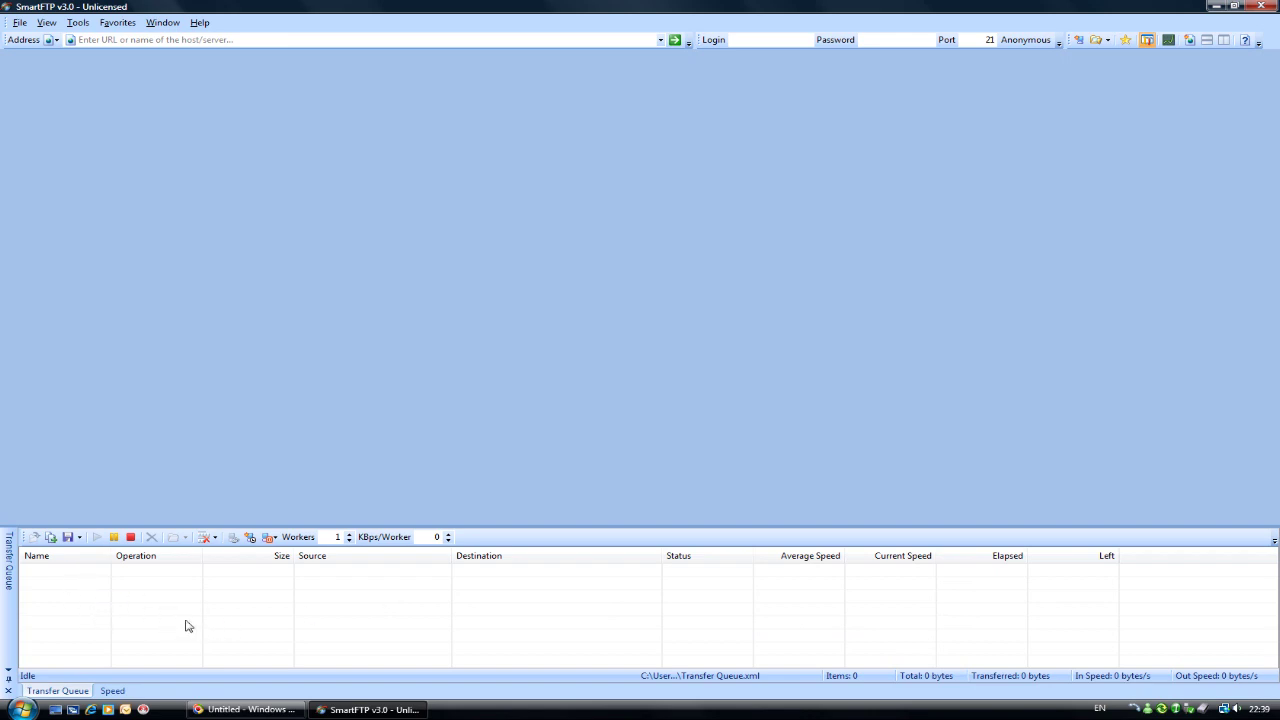
{"action": "left_click", "coordinate": [148, 44]}
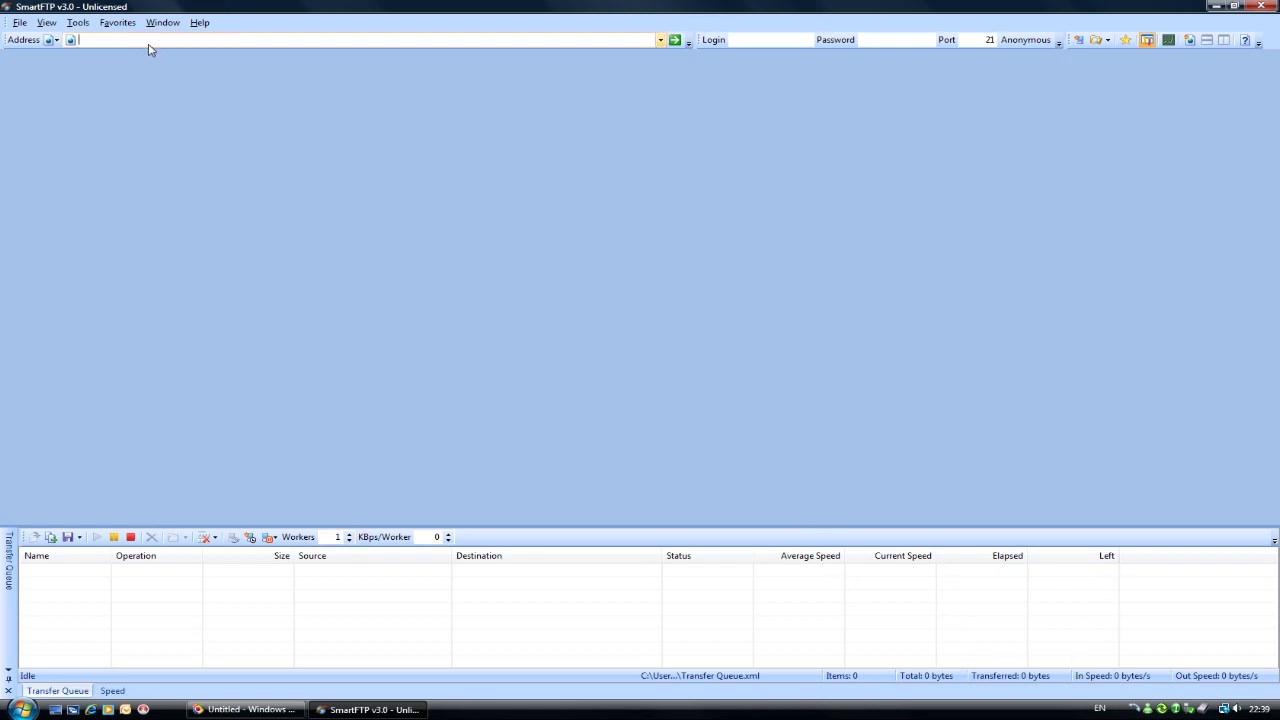
{"action": "type", "text": "192.168.1.10"}
{"action": "left_click", "coordinate": [782, 42]}
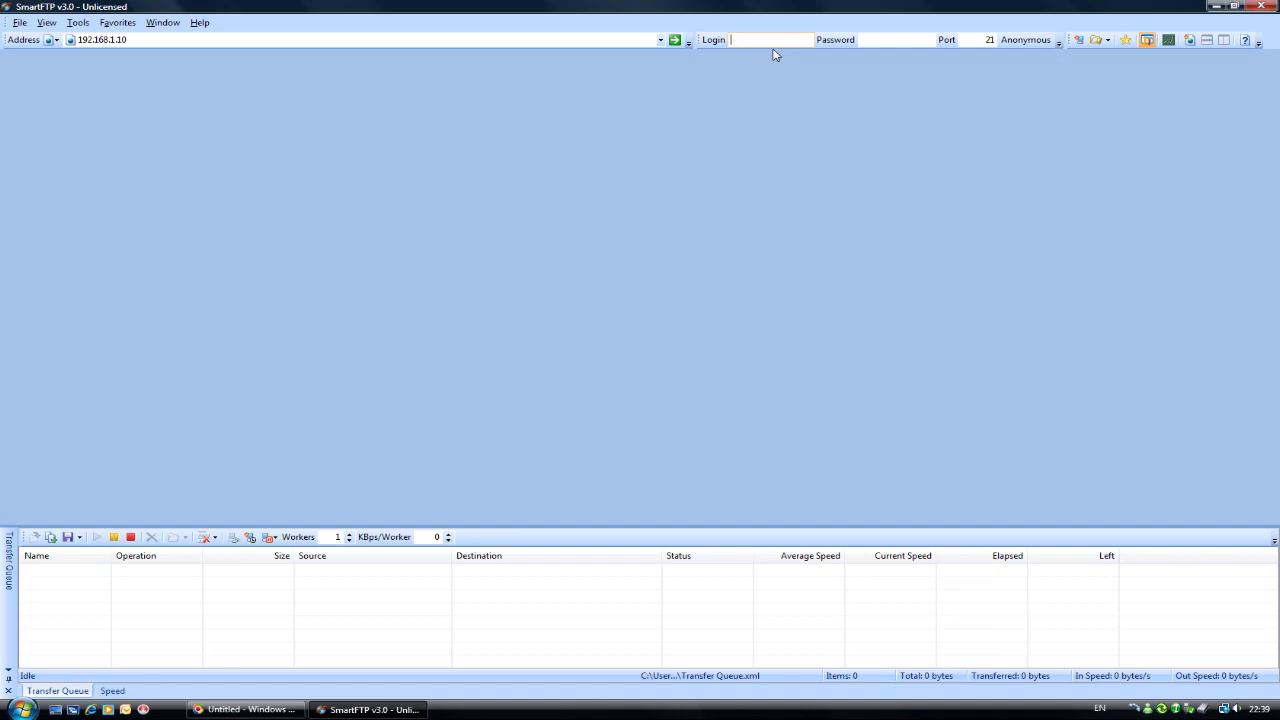
{"action": "type", "text": "MG450"}
{"action": "left_click", "coordinate": [879, 42]}
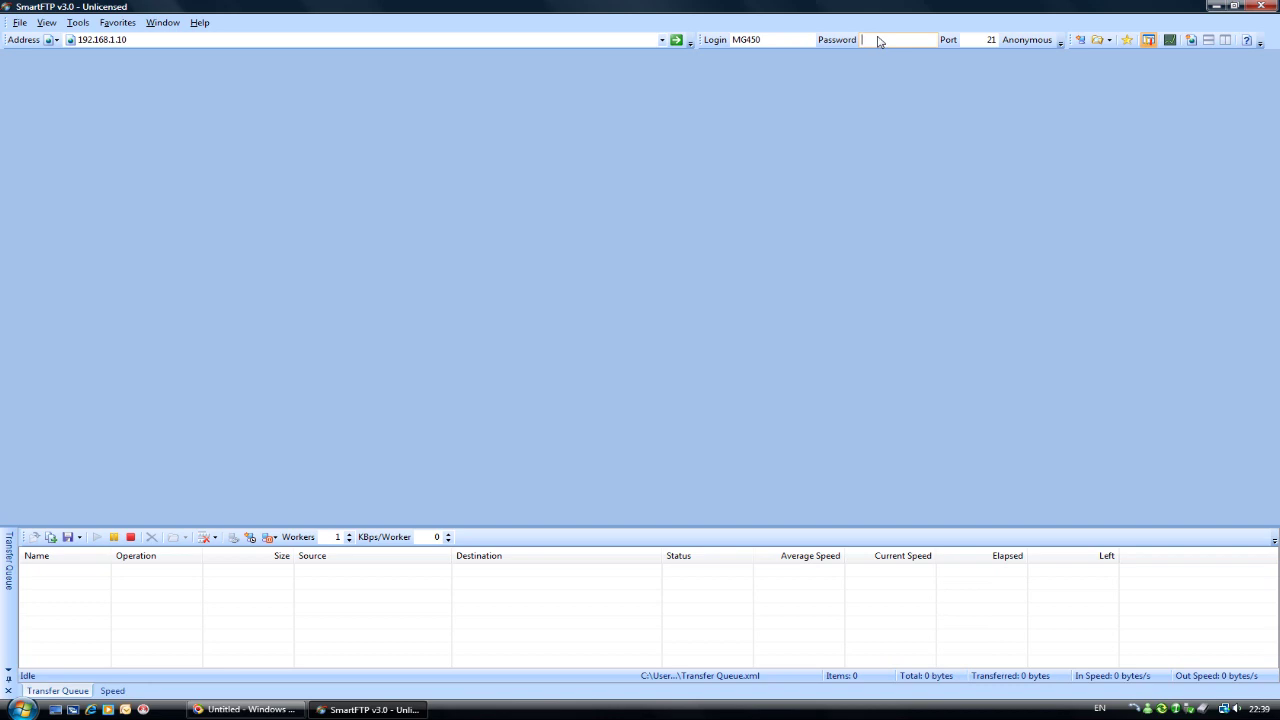
{"action": "type", "text": "••••"}
{"action": "left_click", "coordinate": [676, 41]}
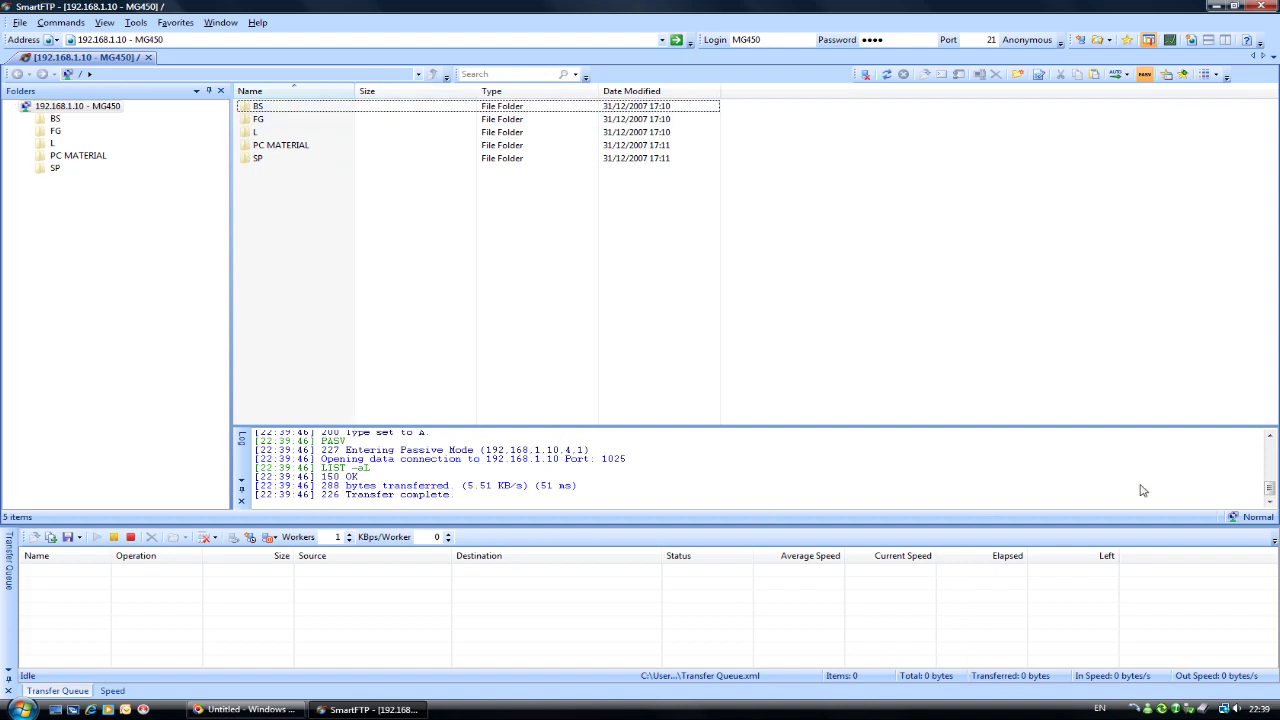
{"action": "left_click_drag", "start_coordinate": [1274, 487], "coordinate": [1272, 455]}
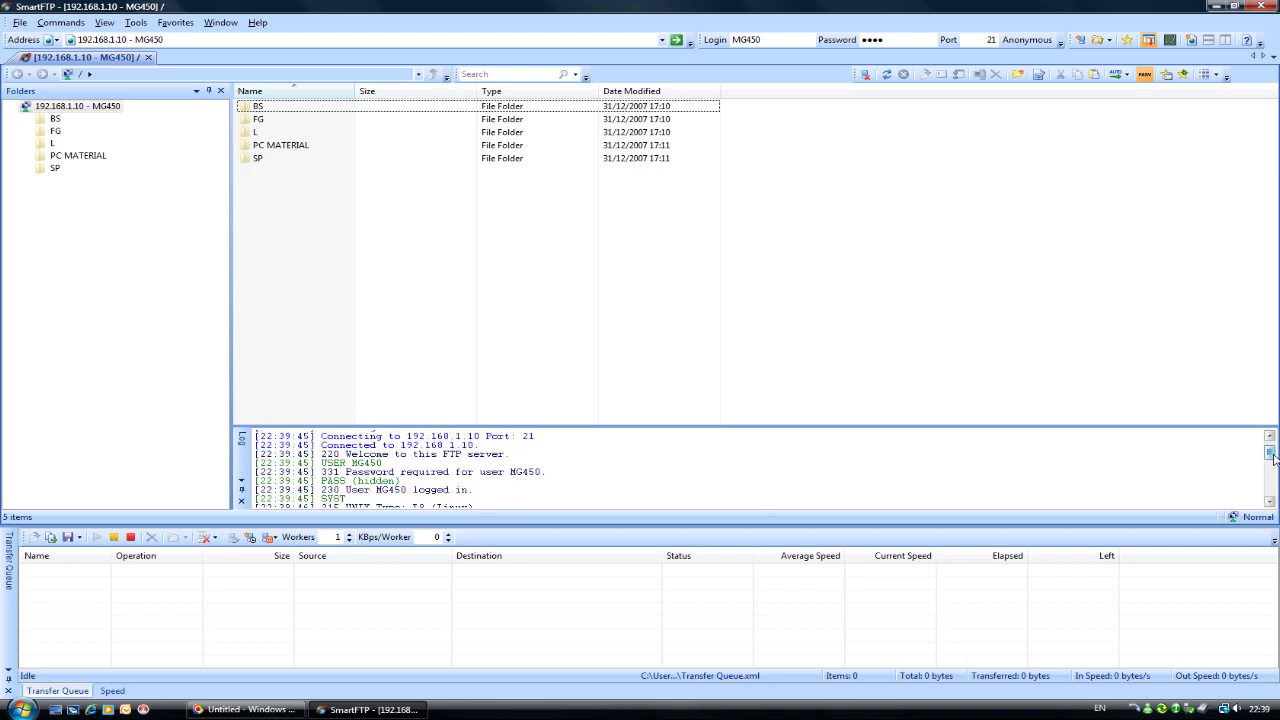
{"action": "left_click_drag", "start_coordinate": [1272, 455], "coordinate": [1272, 496]}
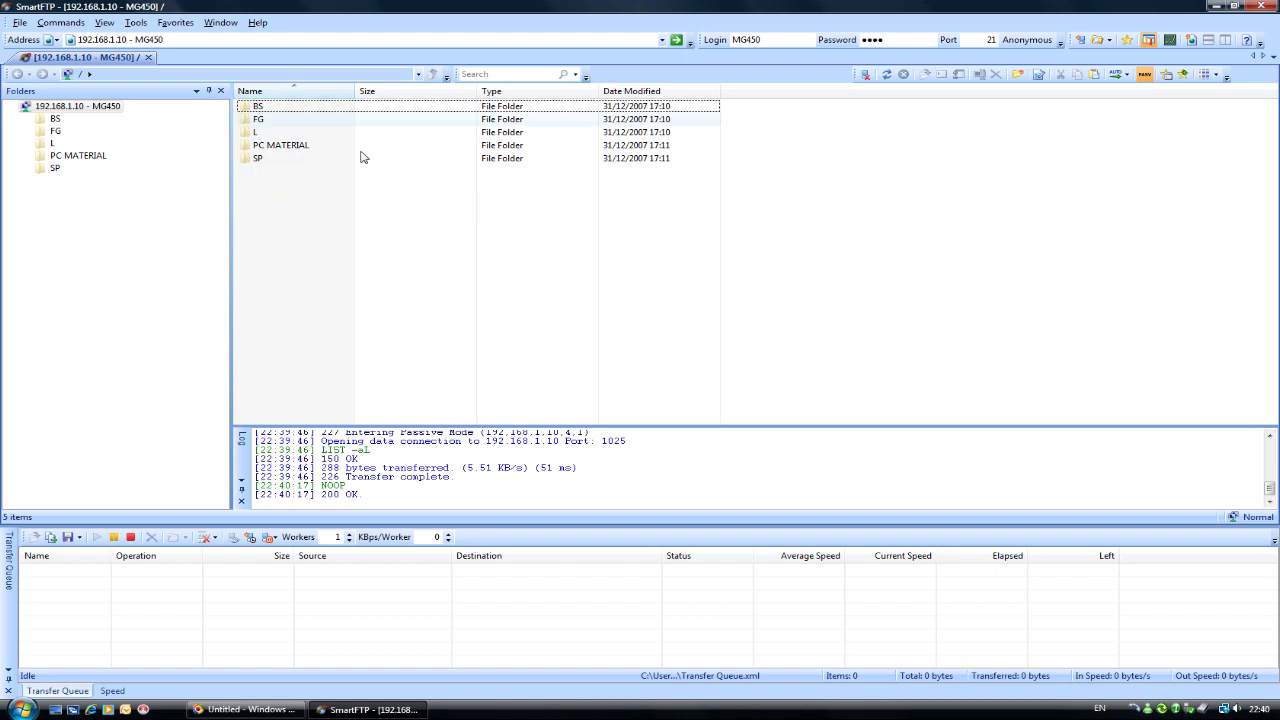
{"action": "right_click", "coordinate": [295, 237]}
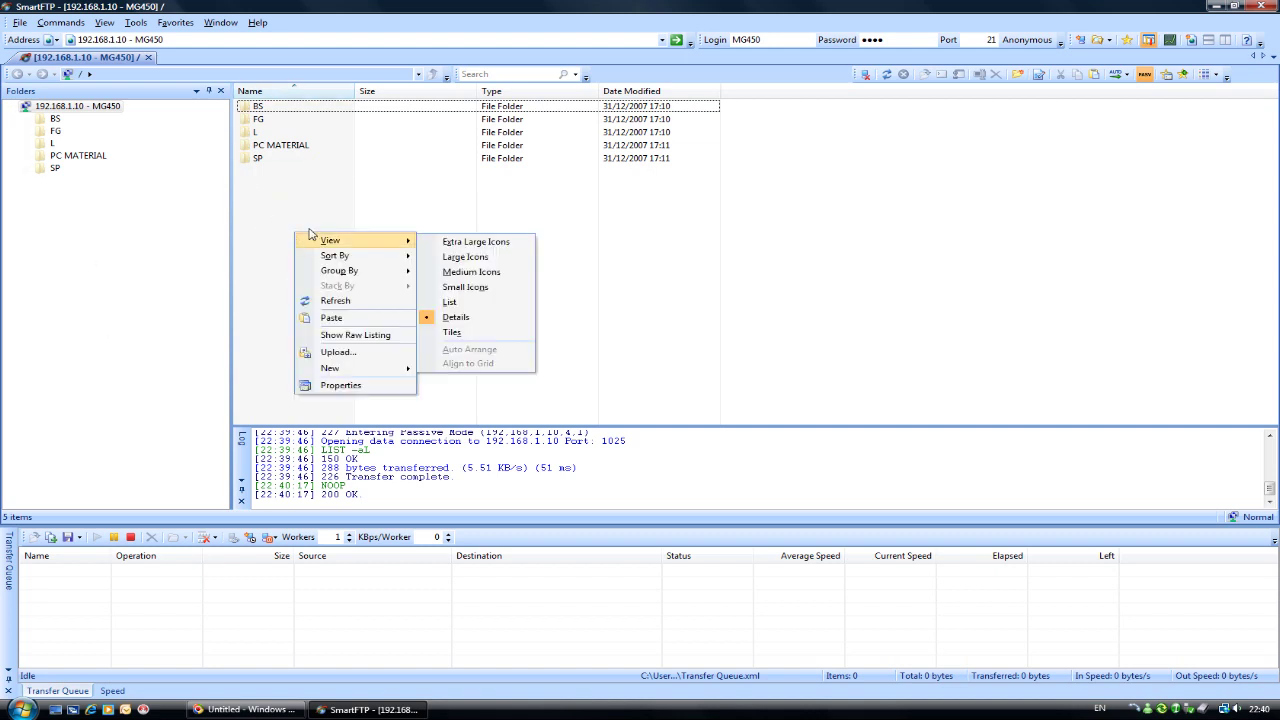
{"action": "left_click", "coordinate": [336, 352]}
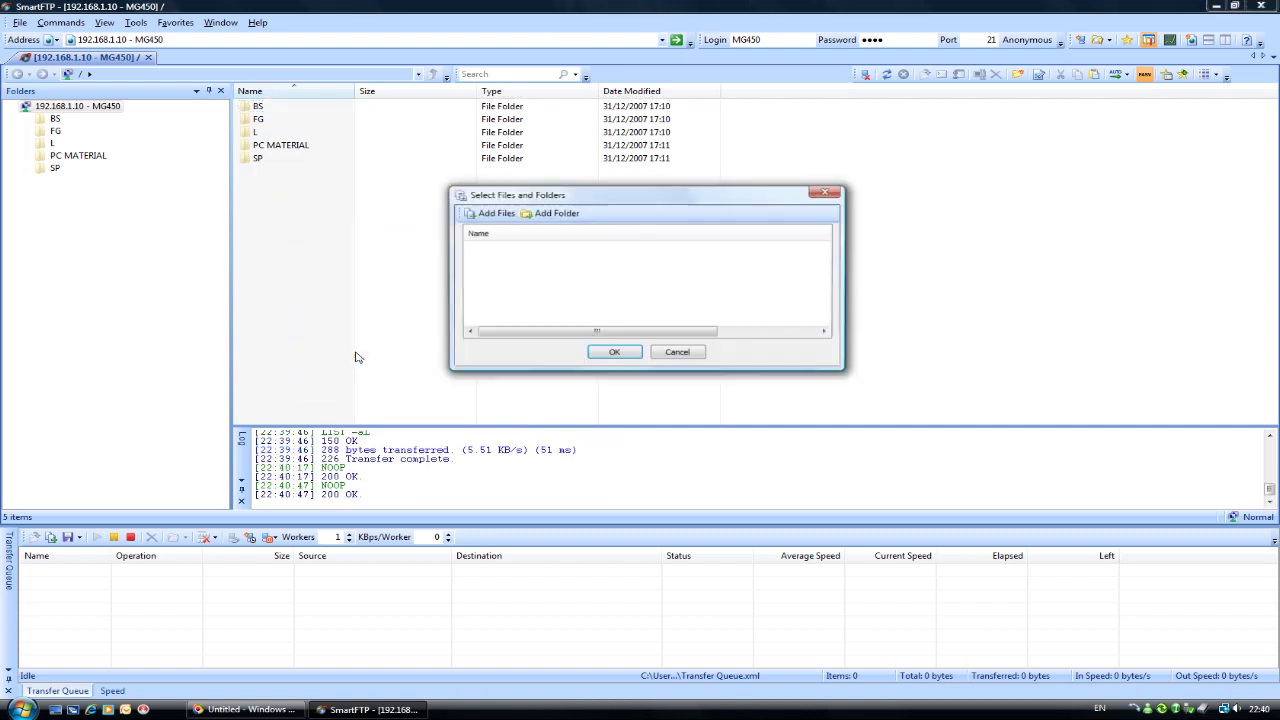
{"action": "left_click", "coordinate": [678, 353]}
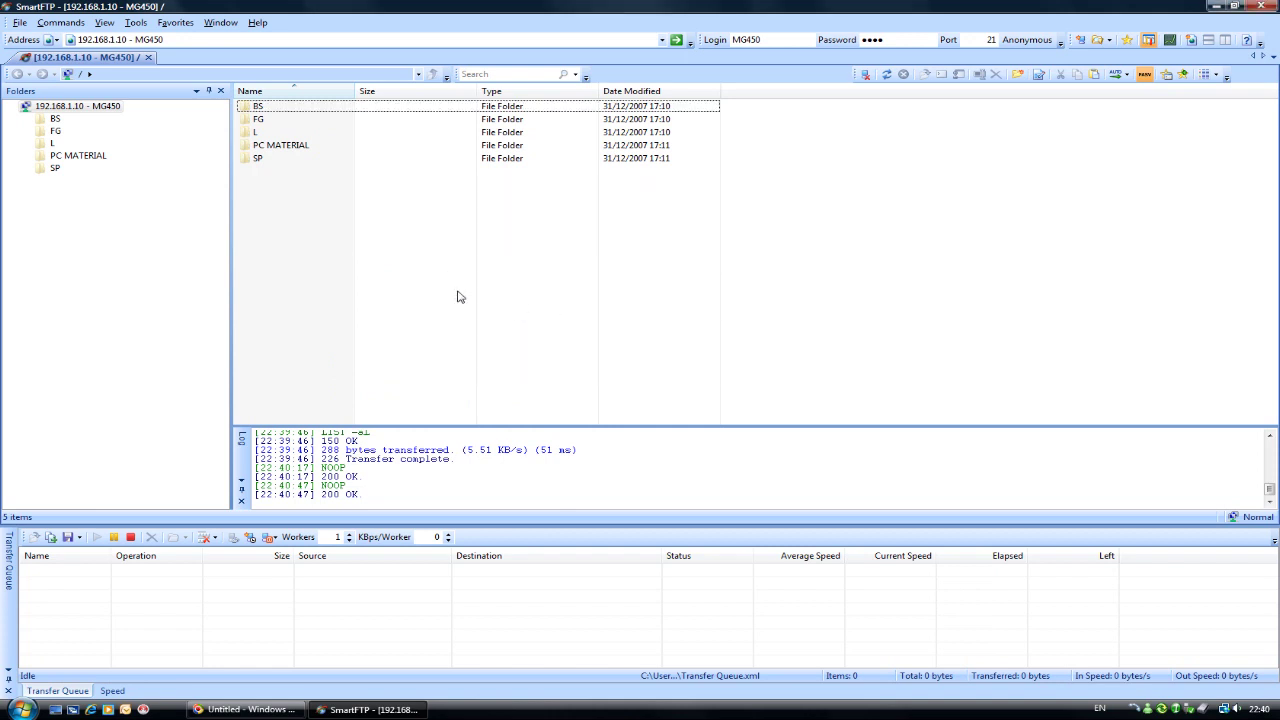
Step: Create a folder named Demo in the root directory of the FTP server
{"action": "right_click", "coordinate": [395, 271]}
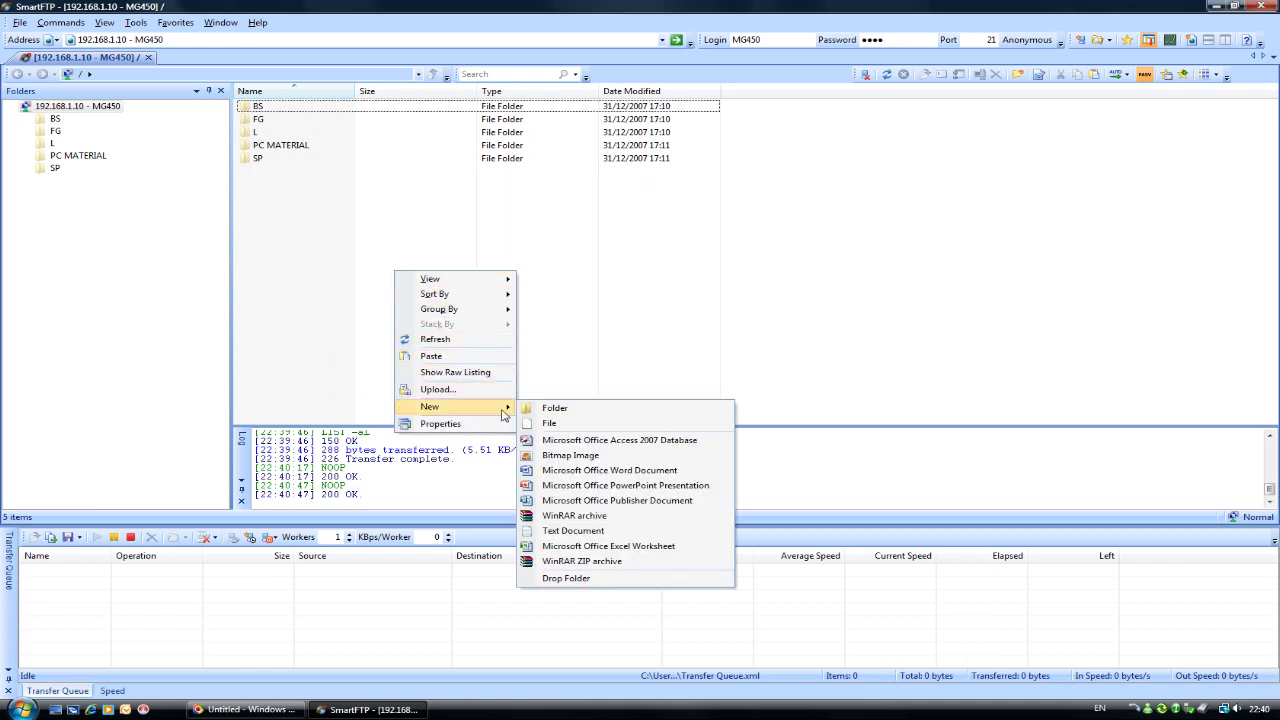
{"action": "left_click", "coordinate": [530, 407]}
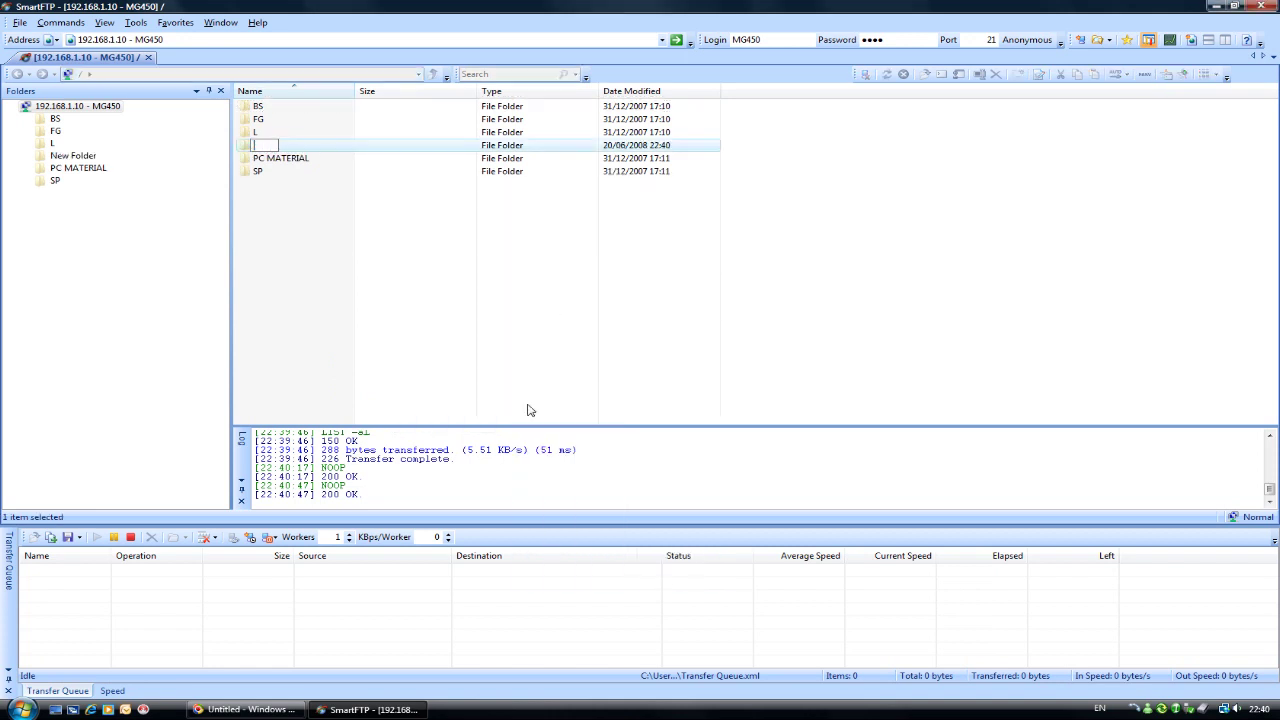
{"action": "type", "text": "emo"}
{"action": "key", "text": "Return"}
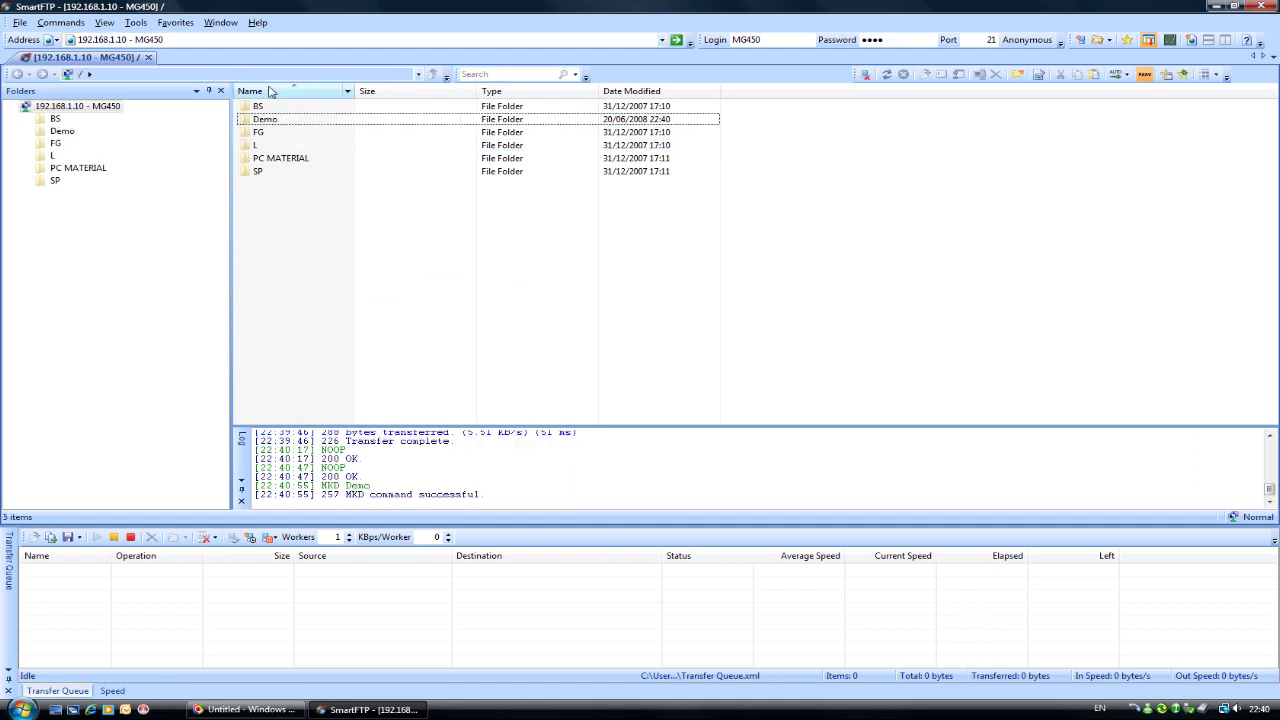
Step: Open the Demo folder on the server and start an upload into it
{"action": "double_click", "coordinate": [281, 123]}
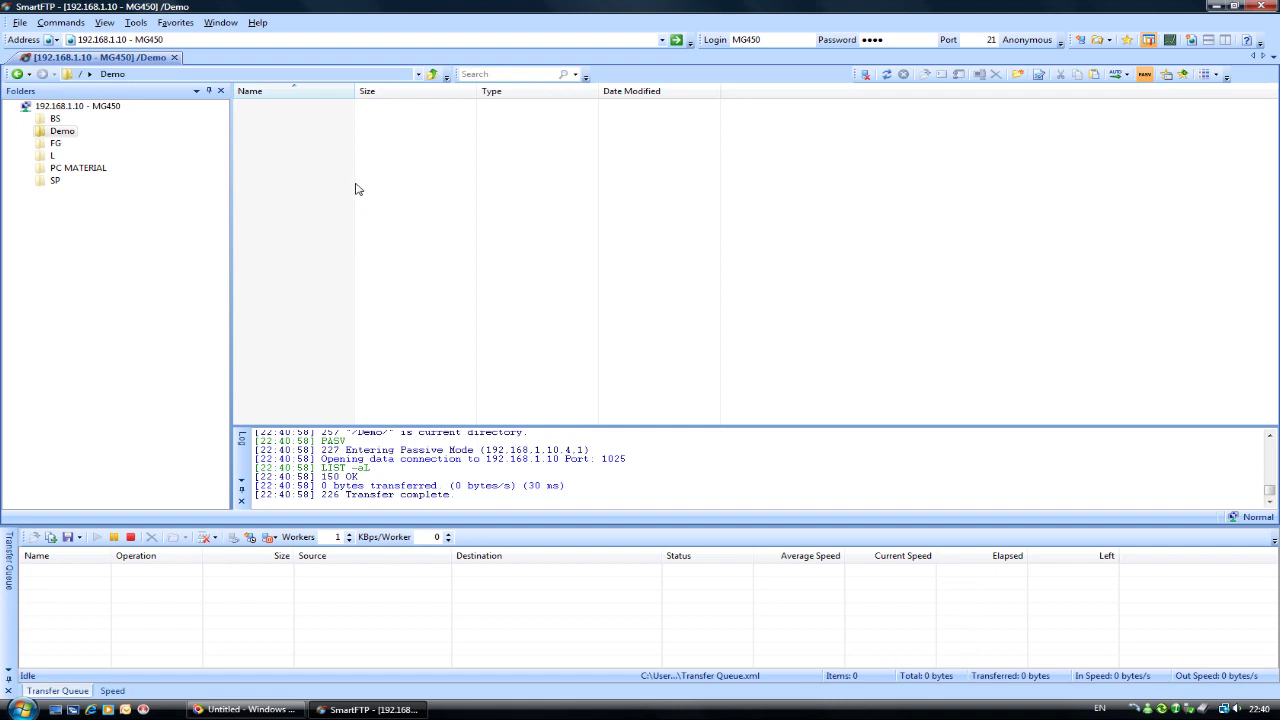
{"action": "right_click", "coordinate": [358, 165]}
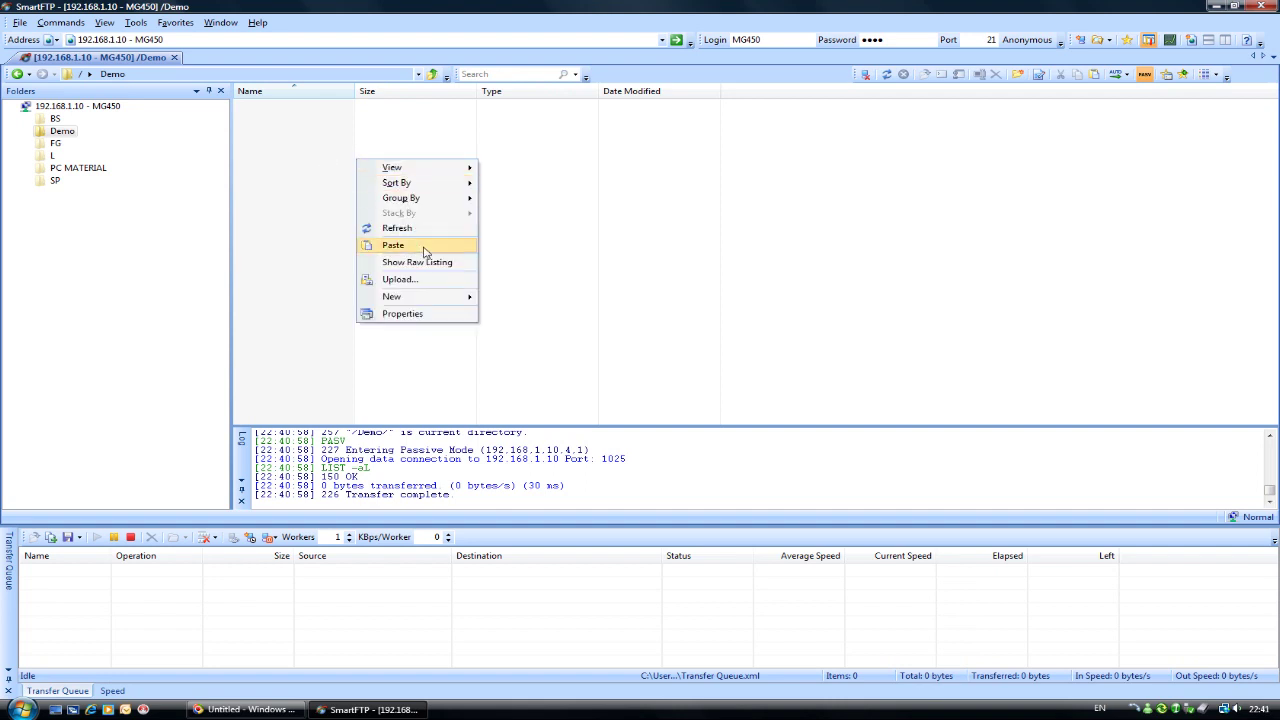
{"action": "left_click", "coordinate": [418, 278]}
Step: Examine the contents of Demo Data and its Data Folder subfolder on drive D, and leave the file picker without choosing a file
{"action": "left_click", "coordinate": [497, 213]}
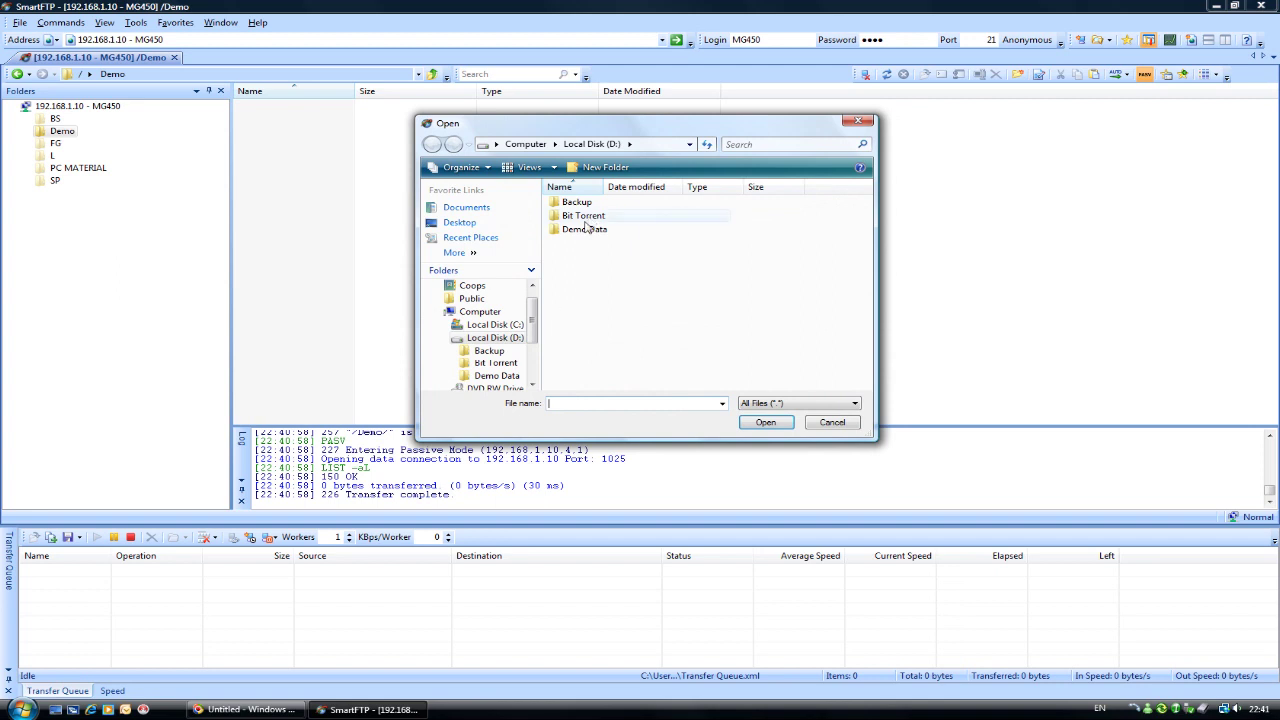
{"action": "double_click", "coordinate": [581, 231]}
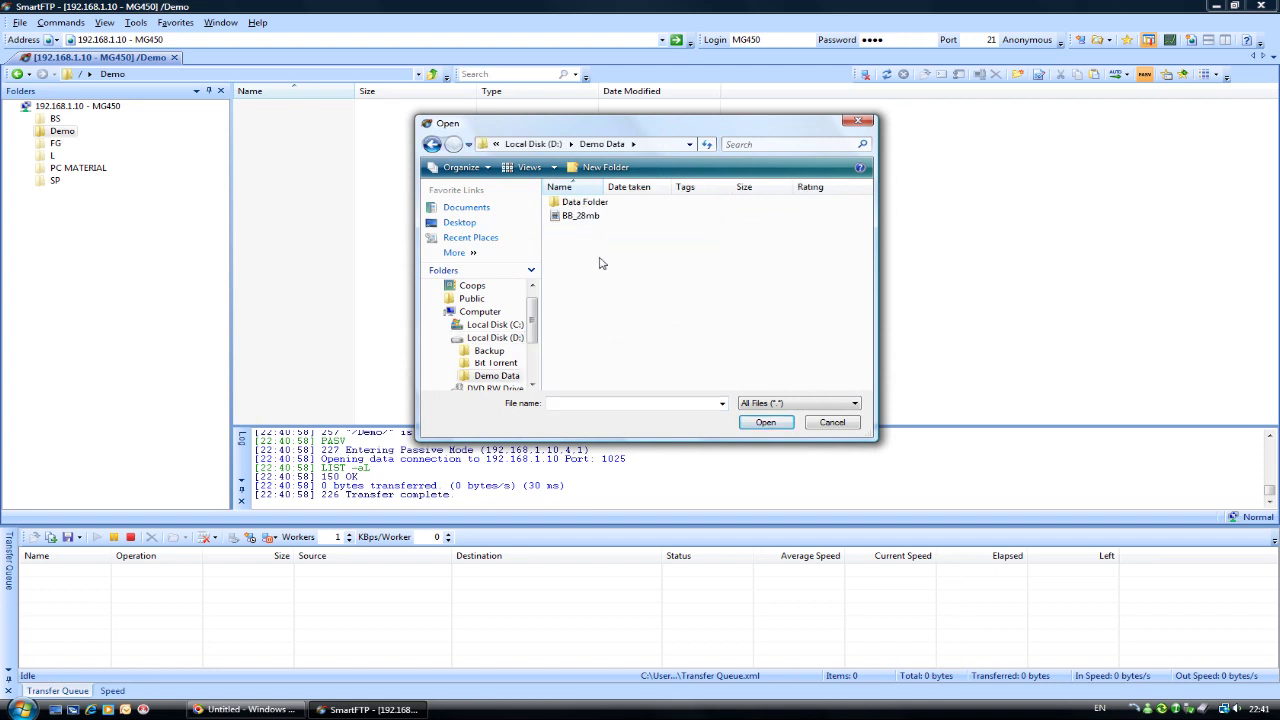
{"action": "double_click", "coordinate": [578, 203]}
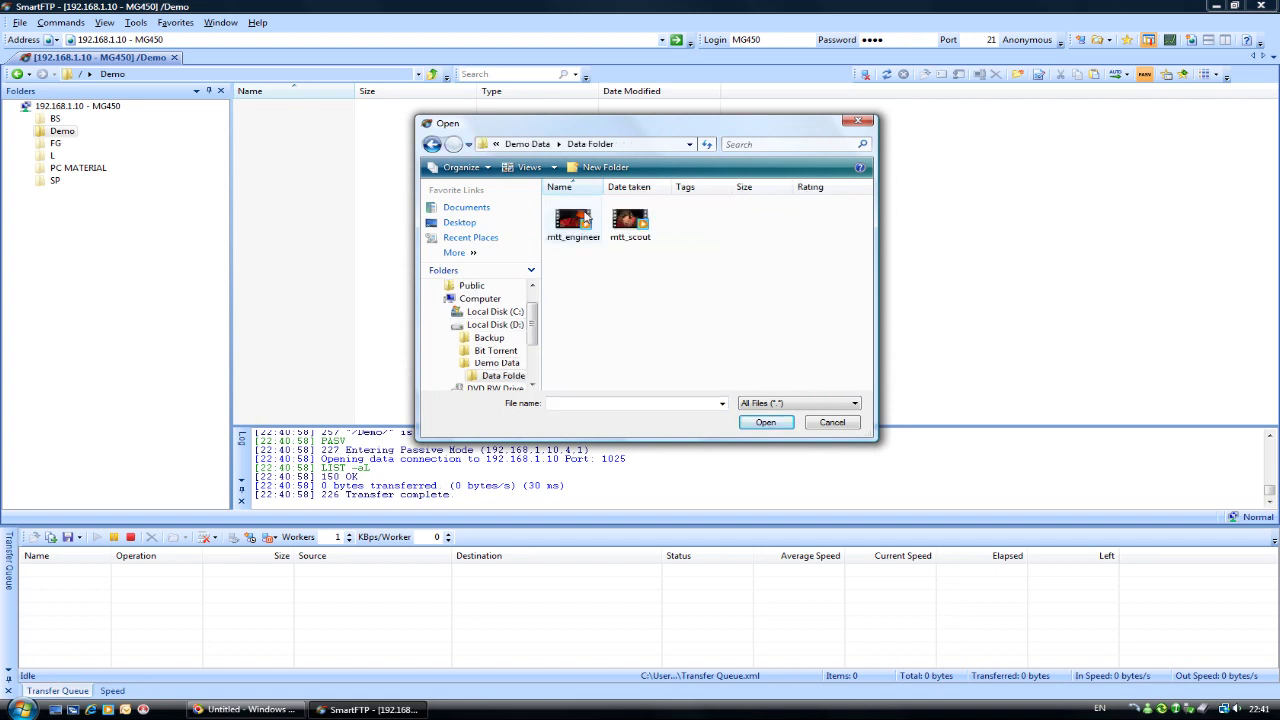
{"action": "left_click", "coordinate": [527, 144]}
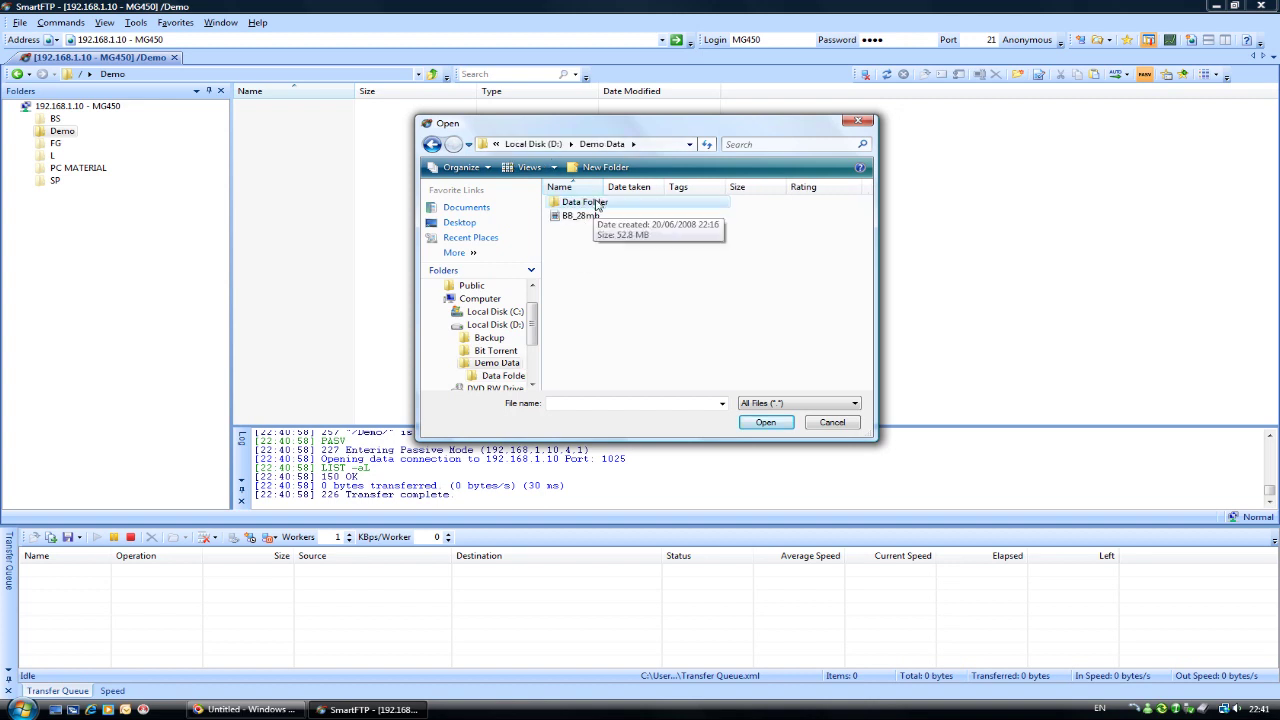
{"action": "left_click", "coordinate": [830, 422]}
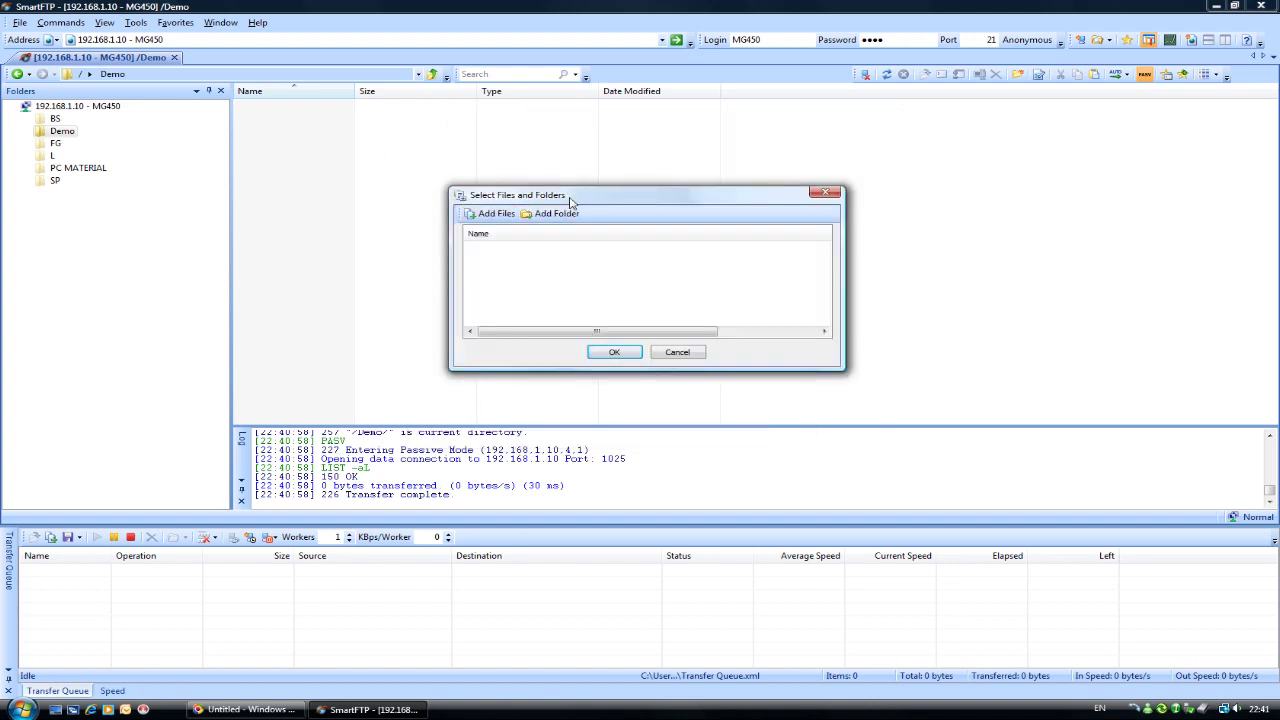
Step: Add Data Folder from D:\Demo Data to the upload selection
{"action": "left_click_drag", "start_coordinate": [573, 197], "coordinate": [561, 166]}
{"action": "left_click", "coordinate": [543, 182]}
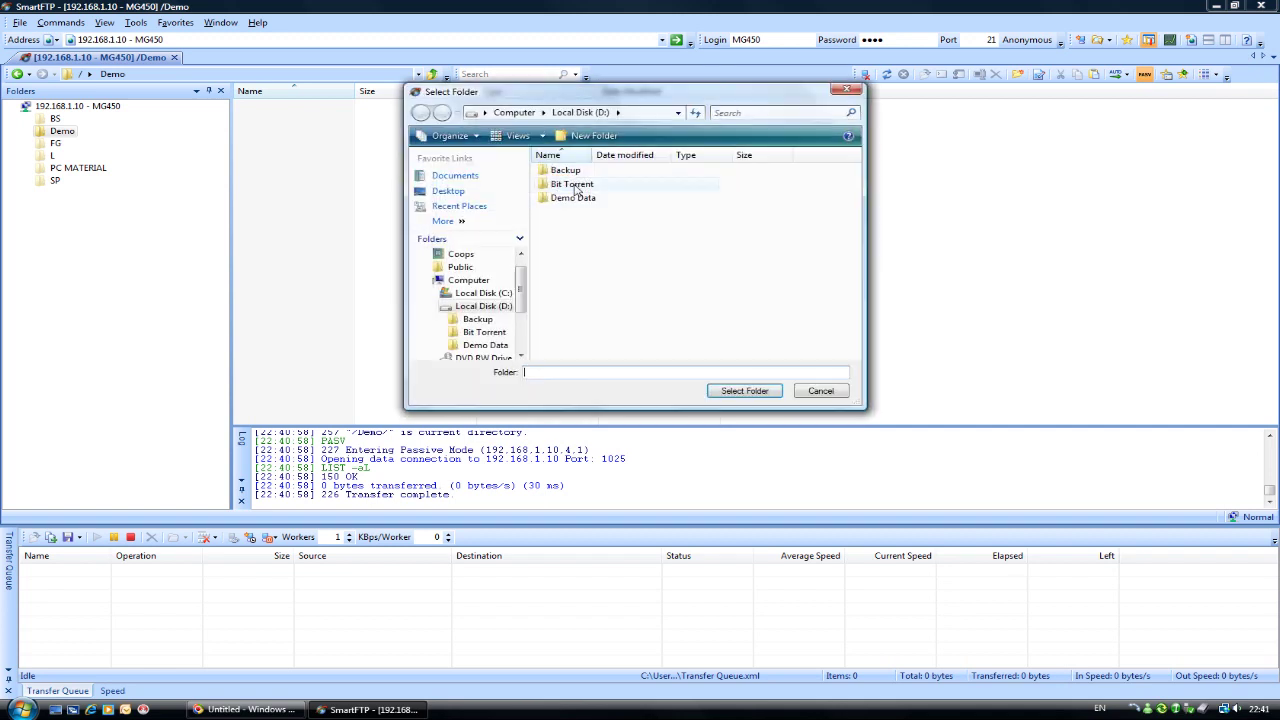
{"action": "double_click", "coordinate": [573, 197]}
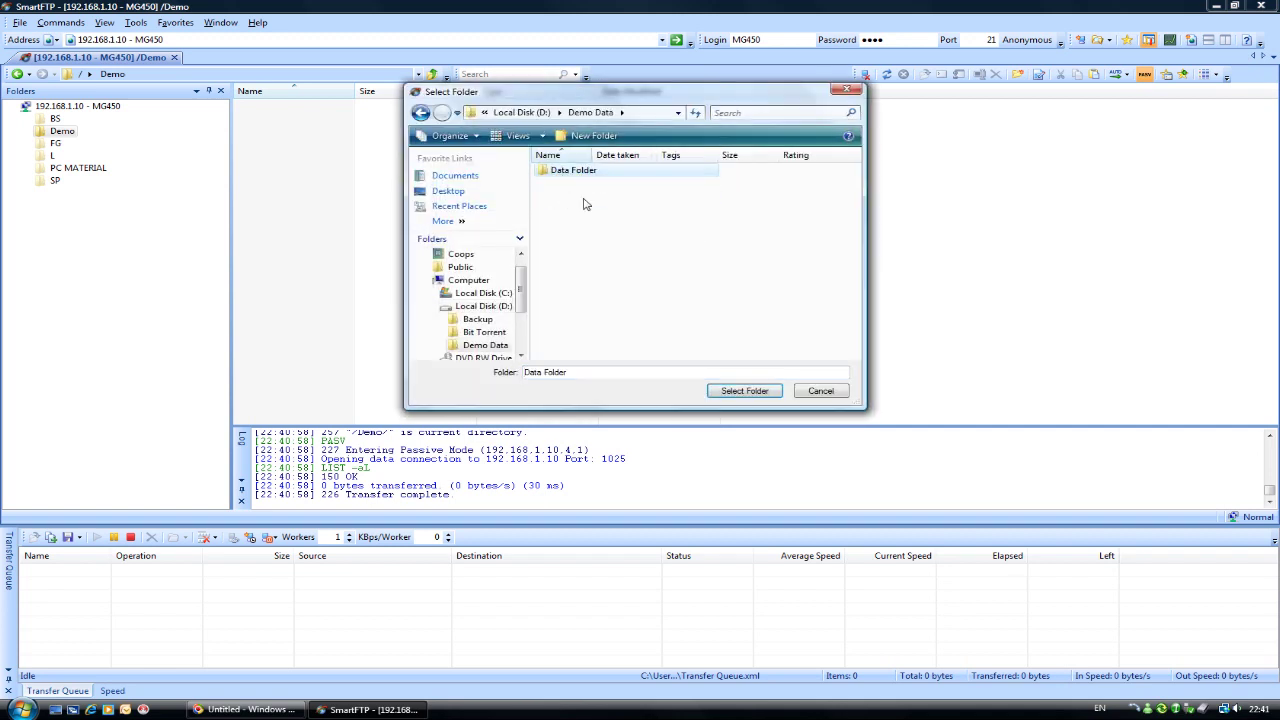
{"action": "left_click", "coordinate": [727, 389]}
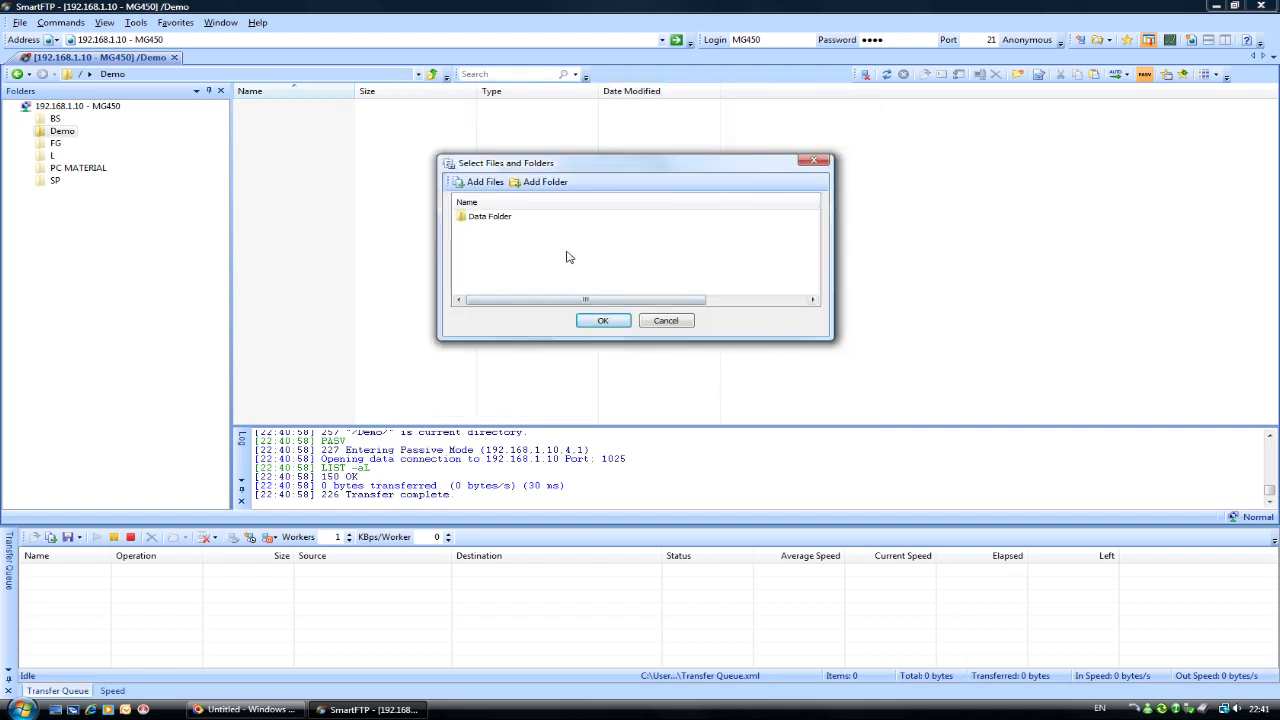
Step: Add the file BB_28mb from Demo Data to the upload selection and send both items to the transfer queue
{"action": "left_click", "coordinate": [485, 183]}
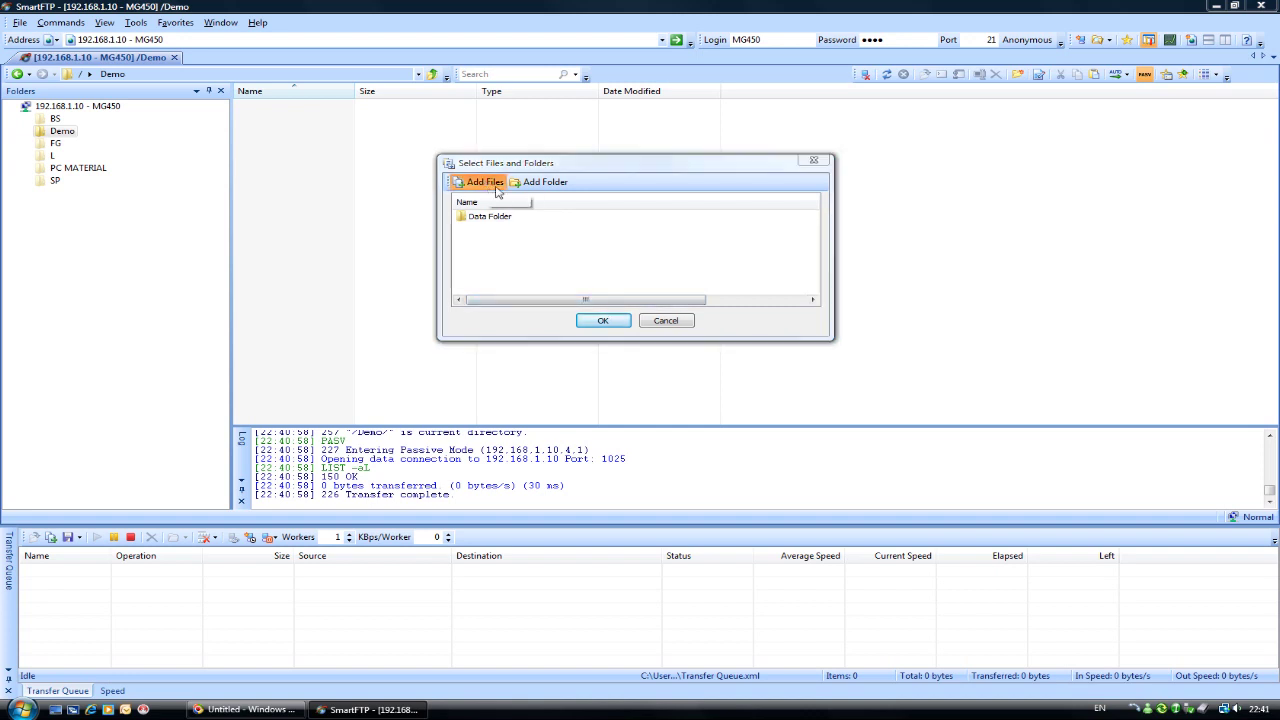
{"action": "left_click", "coordinate": [565, 186]}
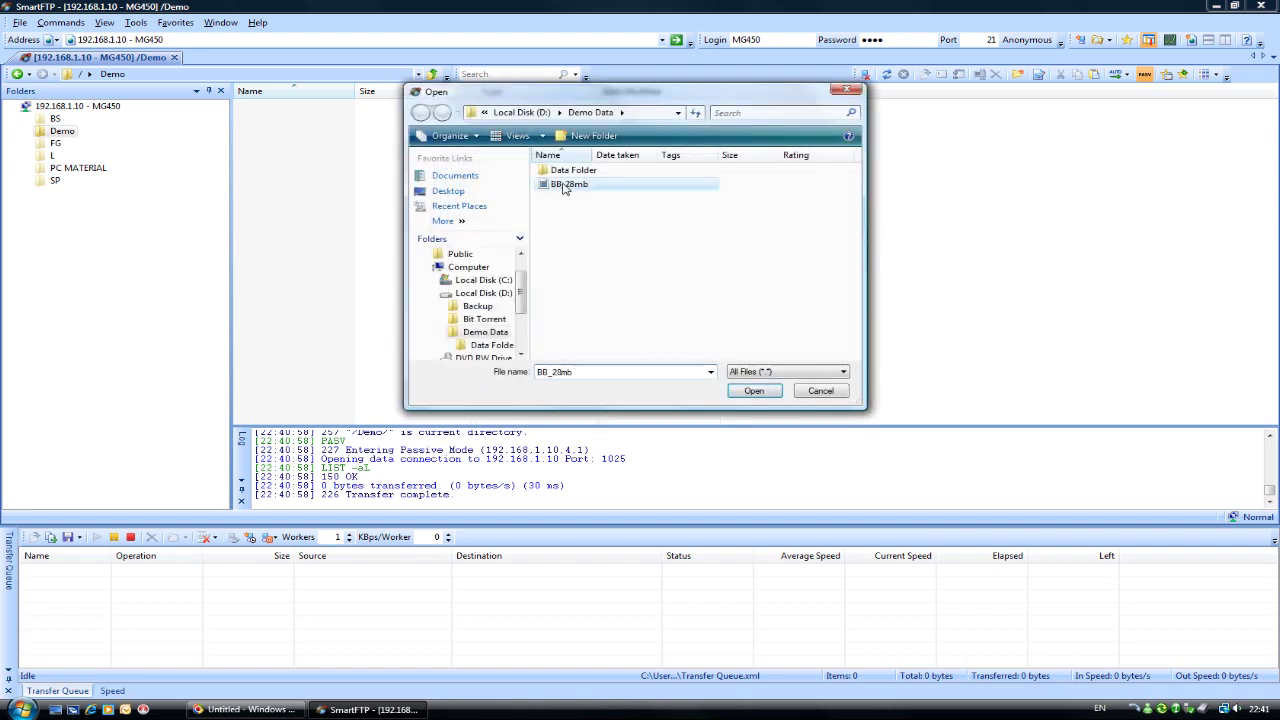
{"action": "left_click", "coordinate": [752, 391]}
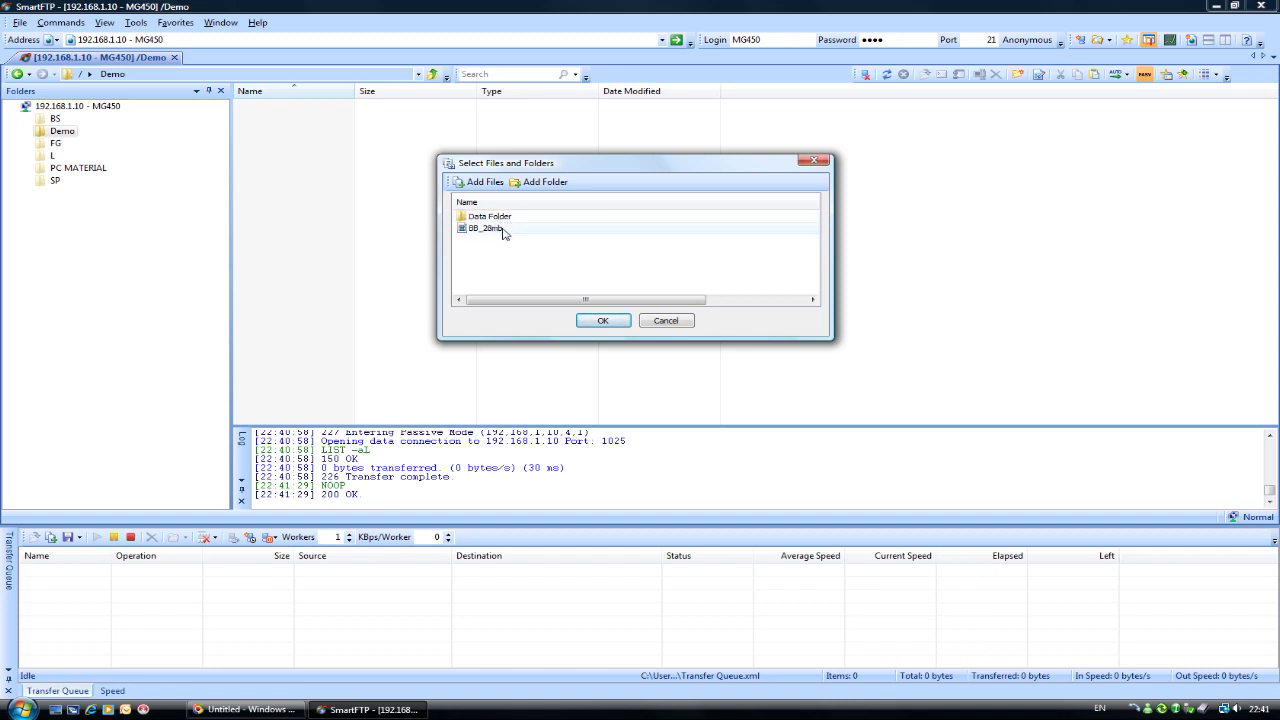
{"action": "left_click", "coordinate": [602, 320]}
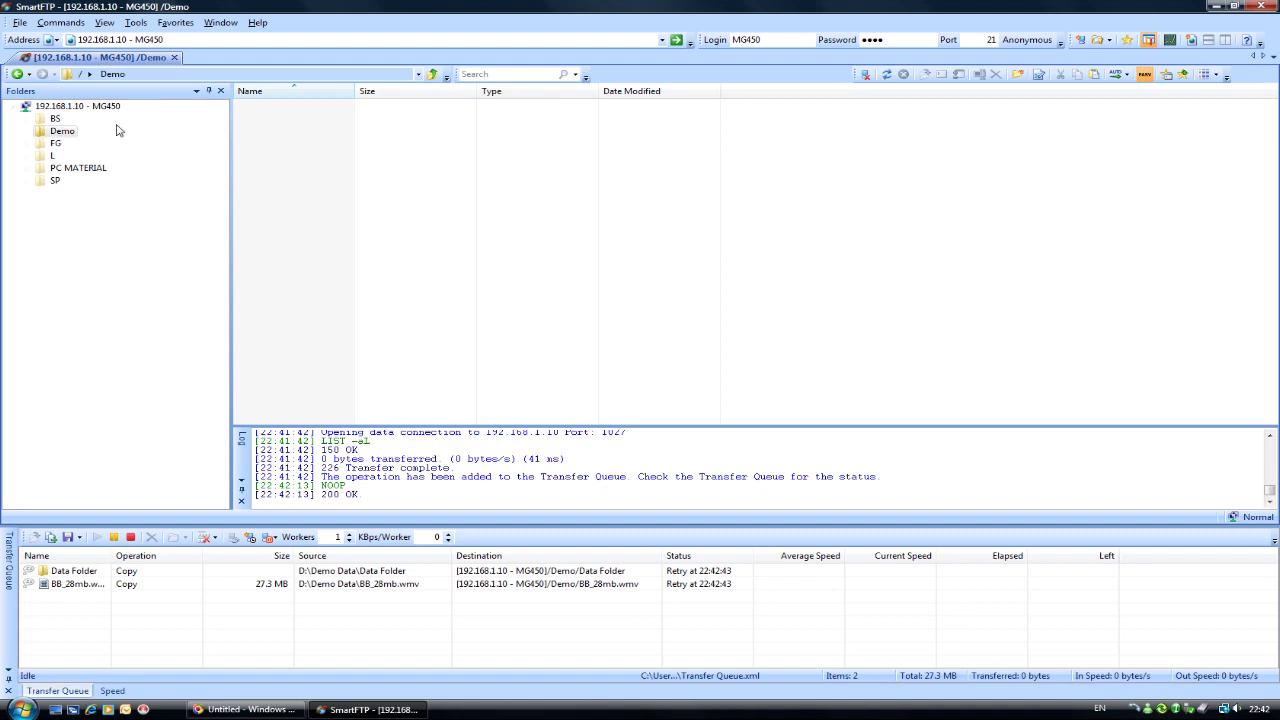
Step: Close the remote browser for 192.168.1.10 and widen the Source column of the transfer queue
{"action": "left_click", "coordinate": [174, 57]}
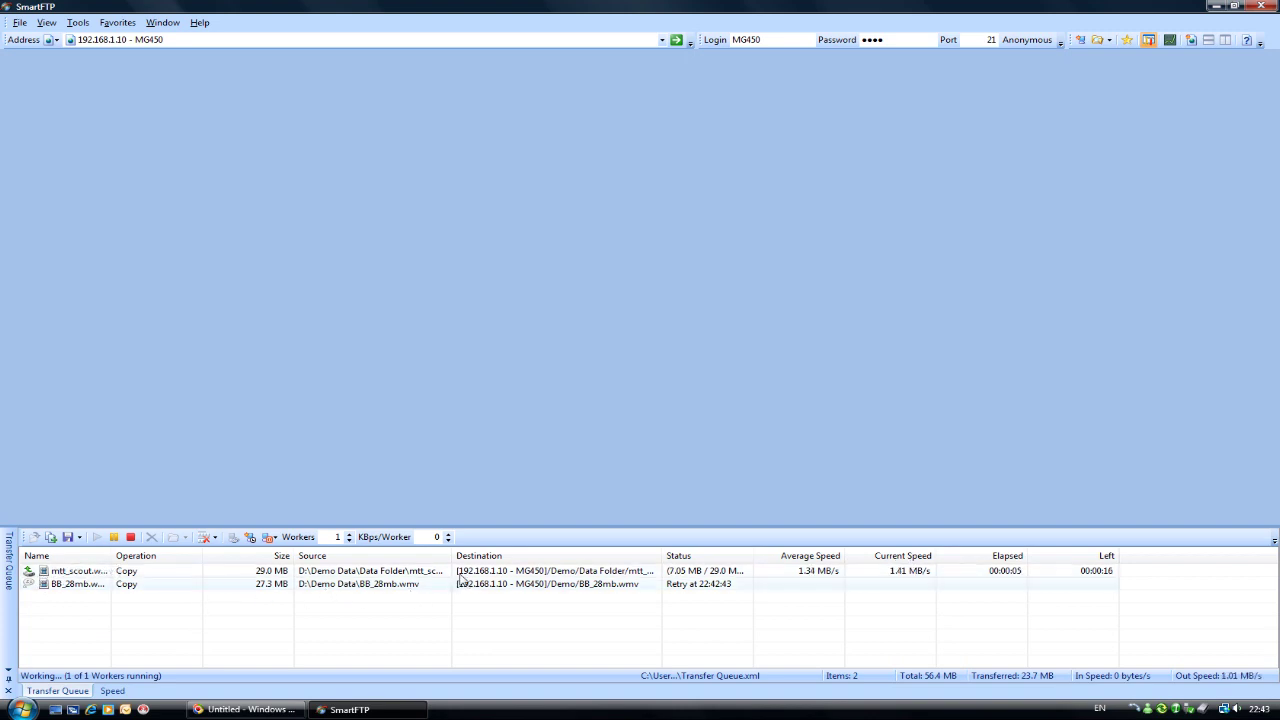
{"action": "left_click_drag", "start_coordinate": [455, 557], "coordinate": [502, 557]}
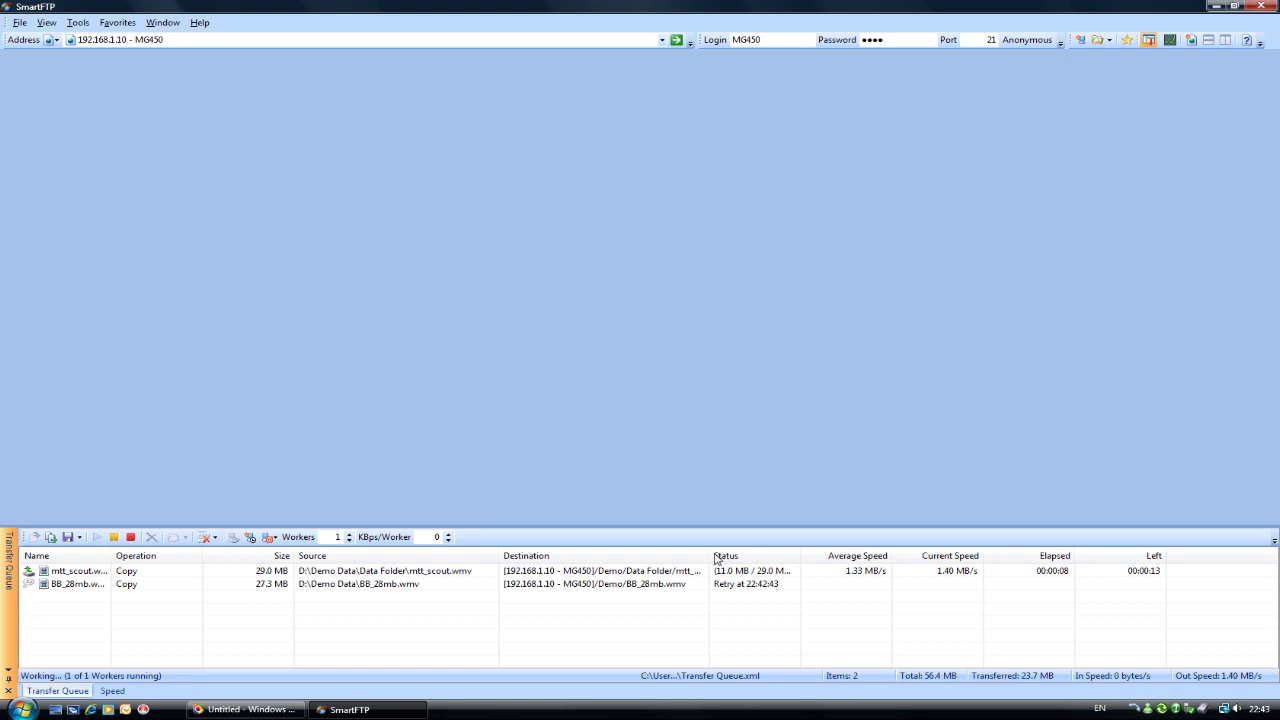
Step: Widen the Destination column of the transfer queue and reconnect to 192.168.1.10 - MG450, closing the busy session before retrying
{"action": "left_click_drag", "start_coordinate": [711, 557], "coordinate": [806, 557]}
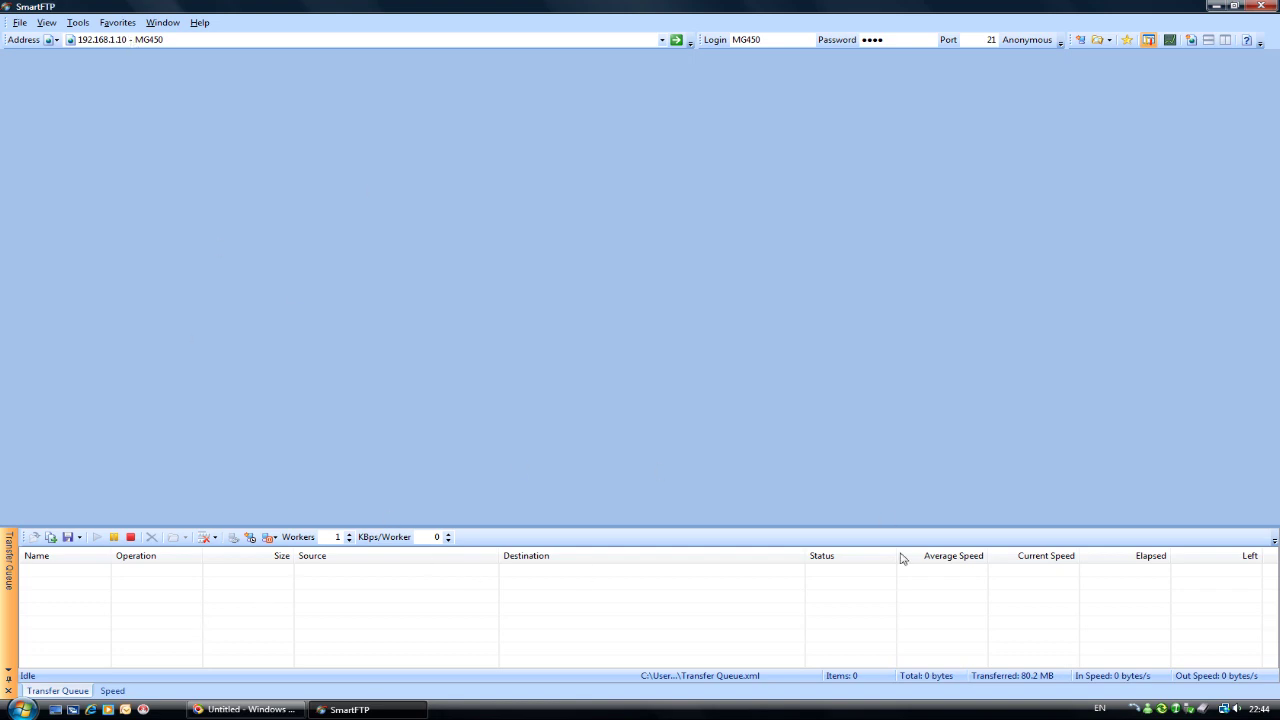
{"action": "left_click", "coordinate": [677, 40]}
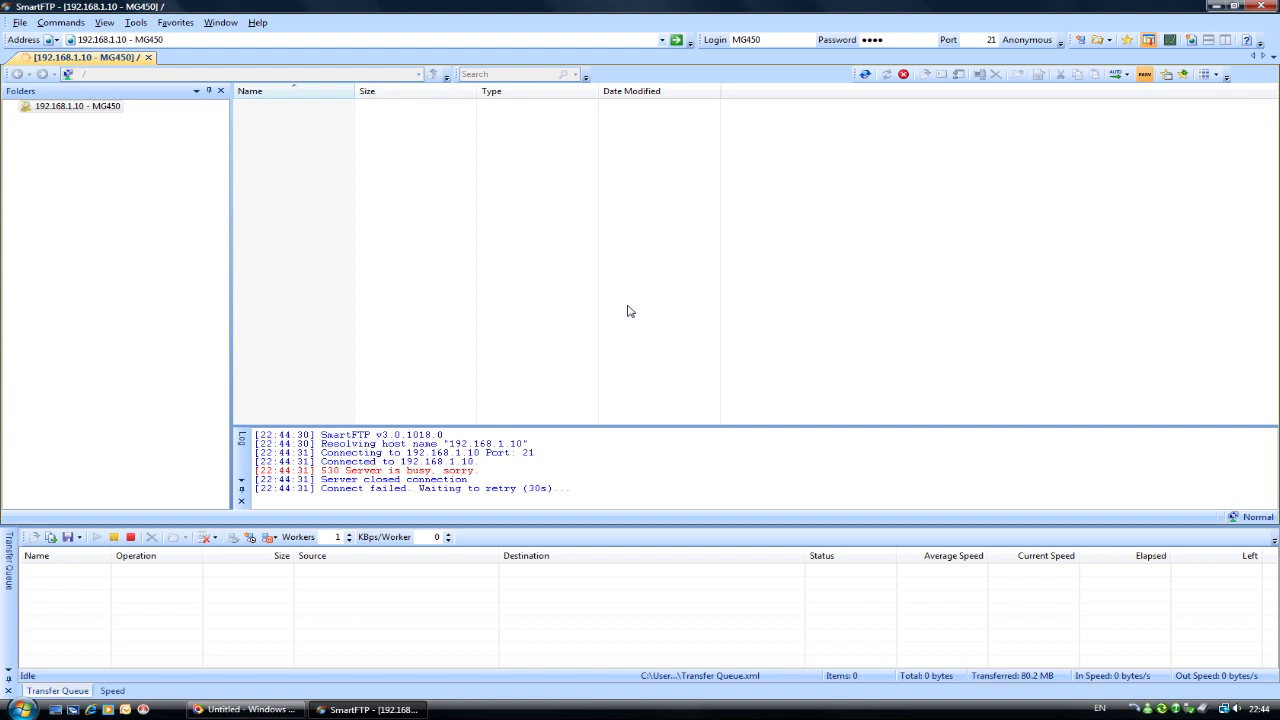
{"action": "left_click", "coordinate": [148, 57]}
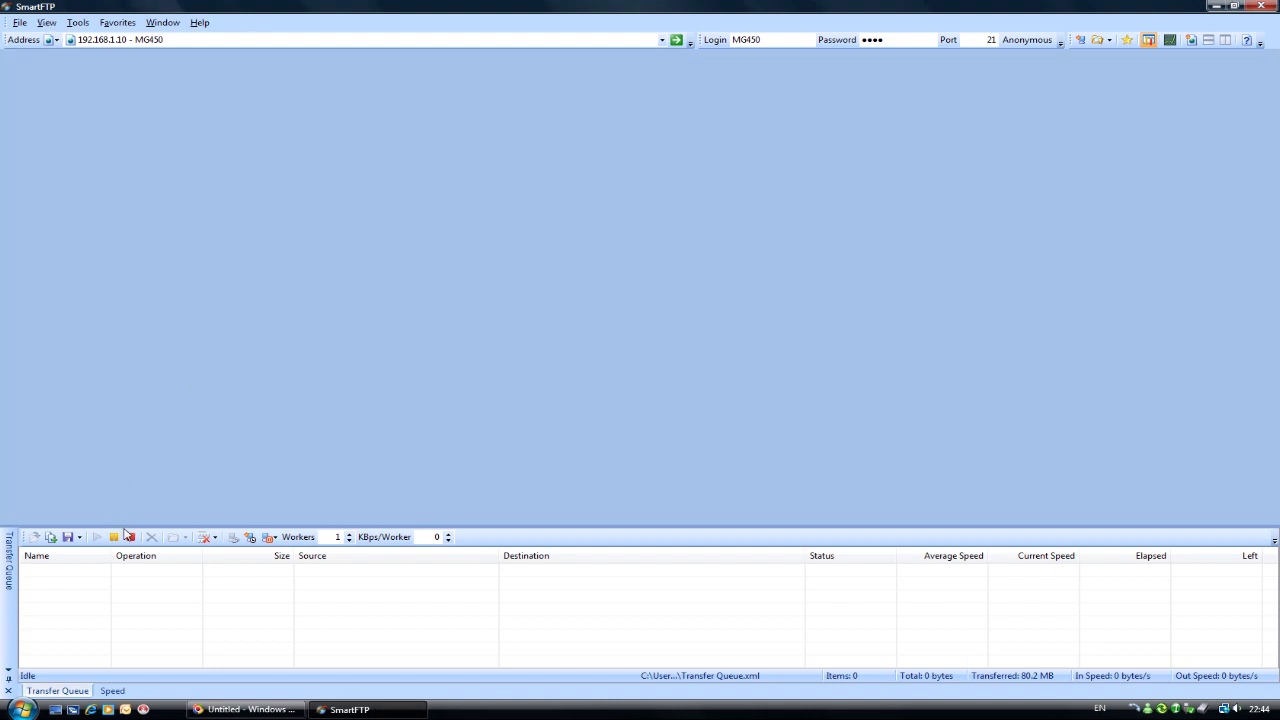
{"action": "left_click", "coordinate": [677, 41]}
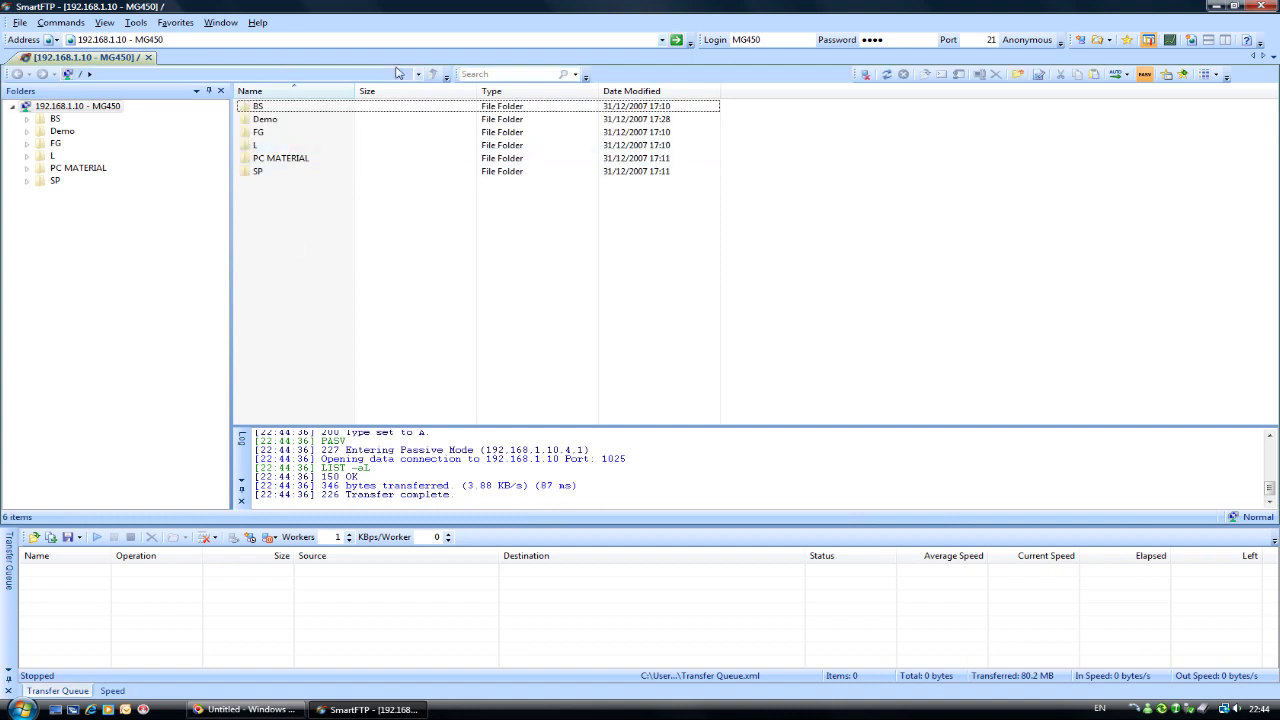
Step: Examine the uploaded contents of the remote Demo folder and its Data Folder subfolder, and return to Demo
{"action": "double_click", "coordinate": [265, 120]}
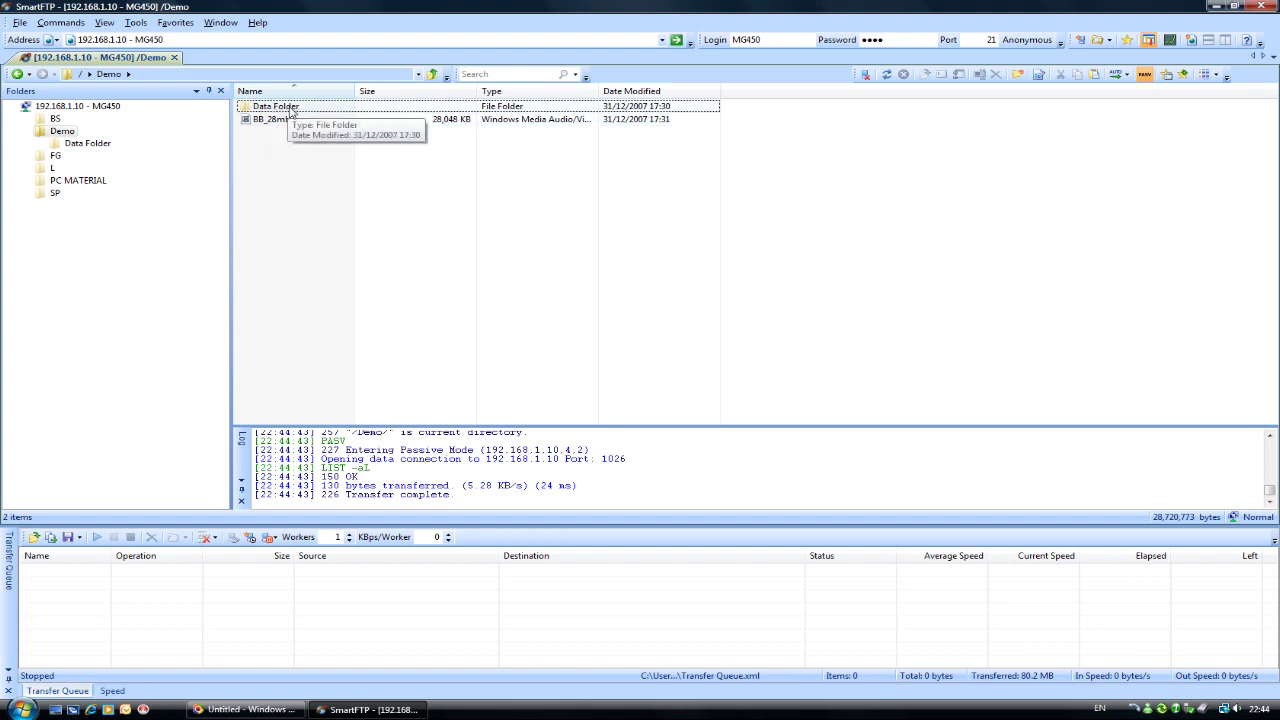
{"action": "double_click", "coordinate": [290, 108]}
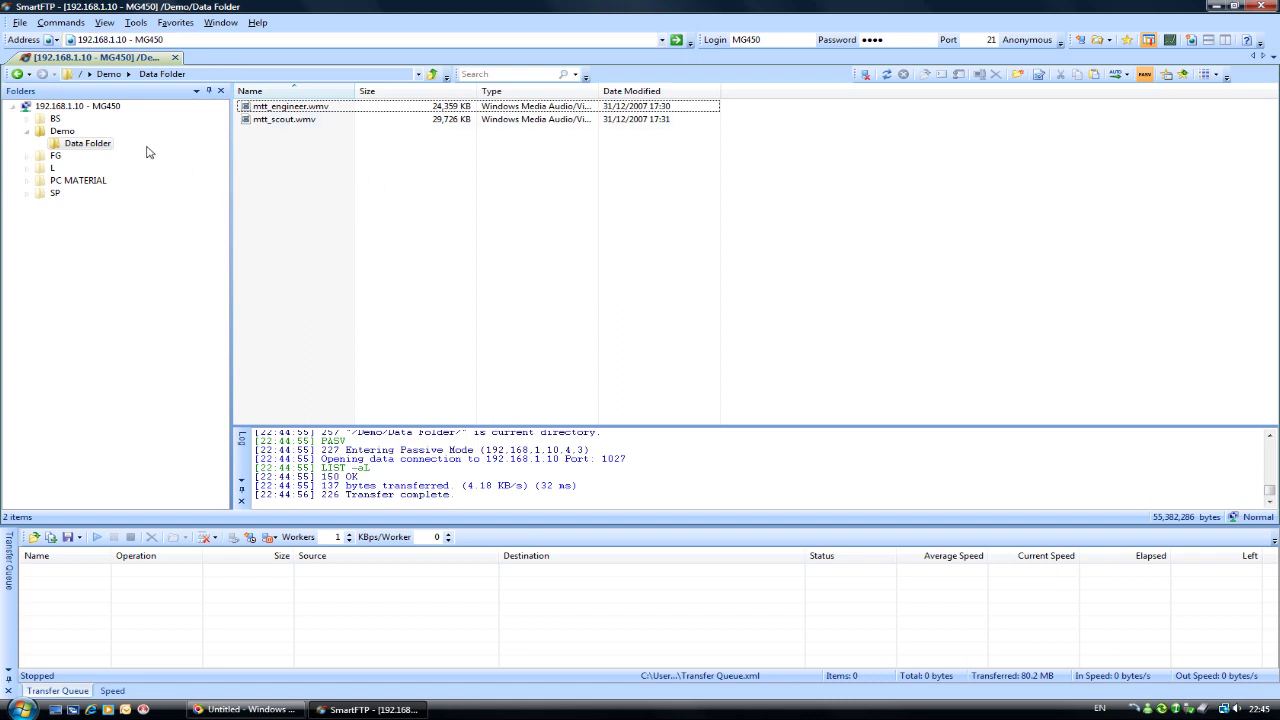
{"action": "left_click", "coordinate": [65, 132]}
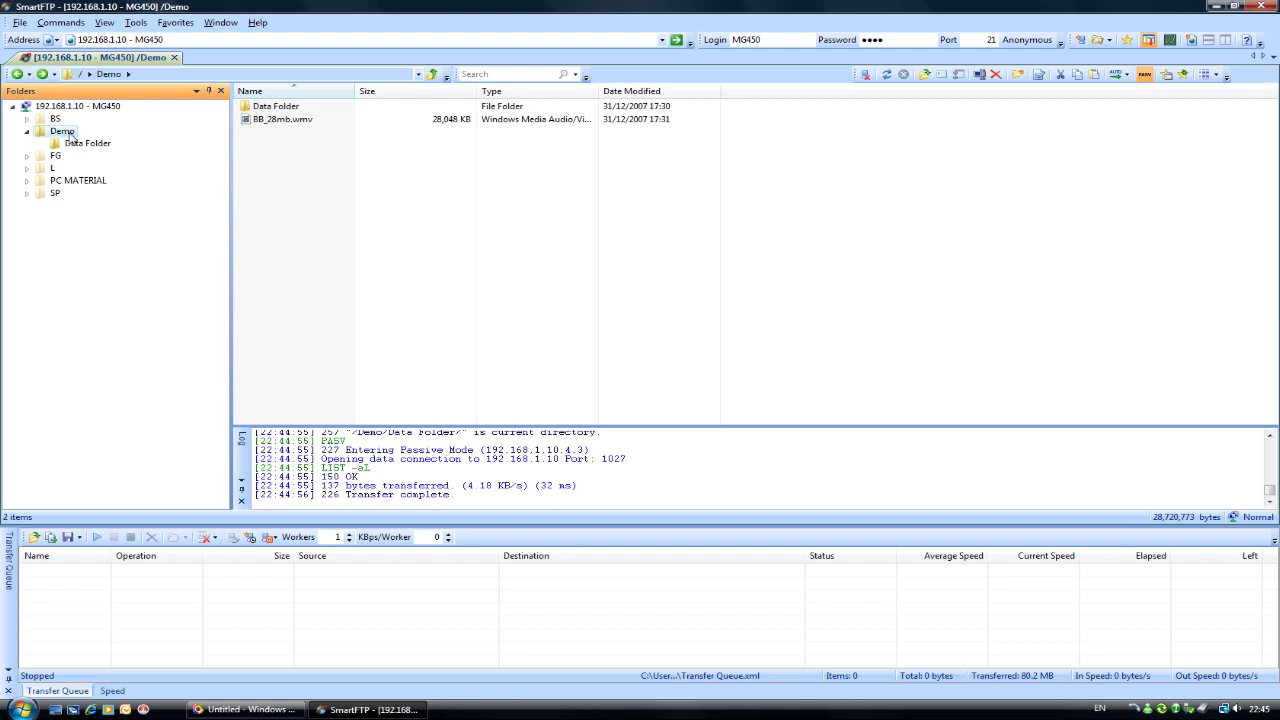
Step: Delete the file BB_28mb.wmv from the remote Demo folder and confirm the deletion
{"action": "right_click", "coordinate": [70, 137]}
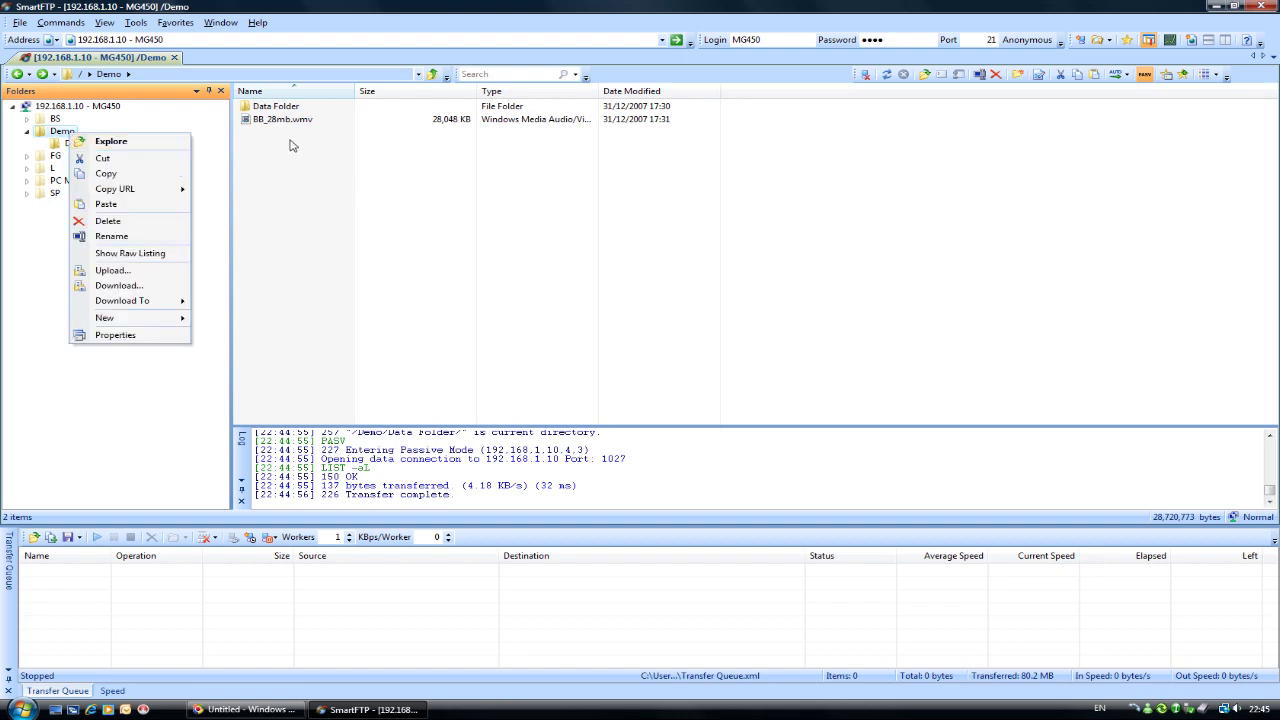
{"action": "right_click", "coordinate": [292, 120]}
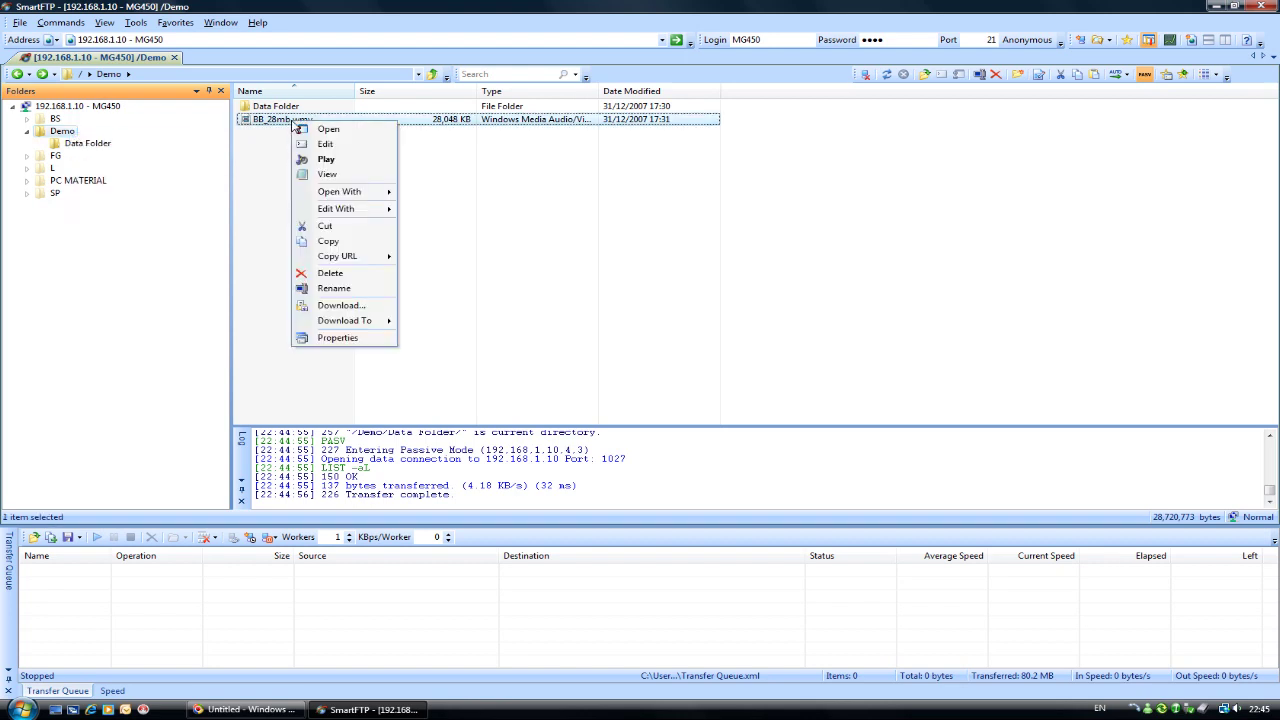
{"action": "left_click", "coordinate": [340, 274]}
{"action": "left_click", "coordinate": [745, 402]}
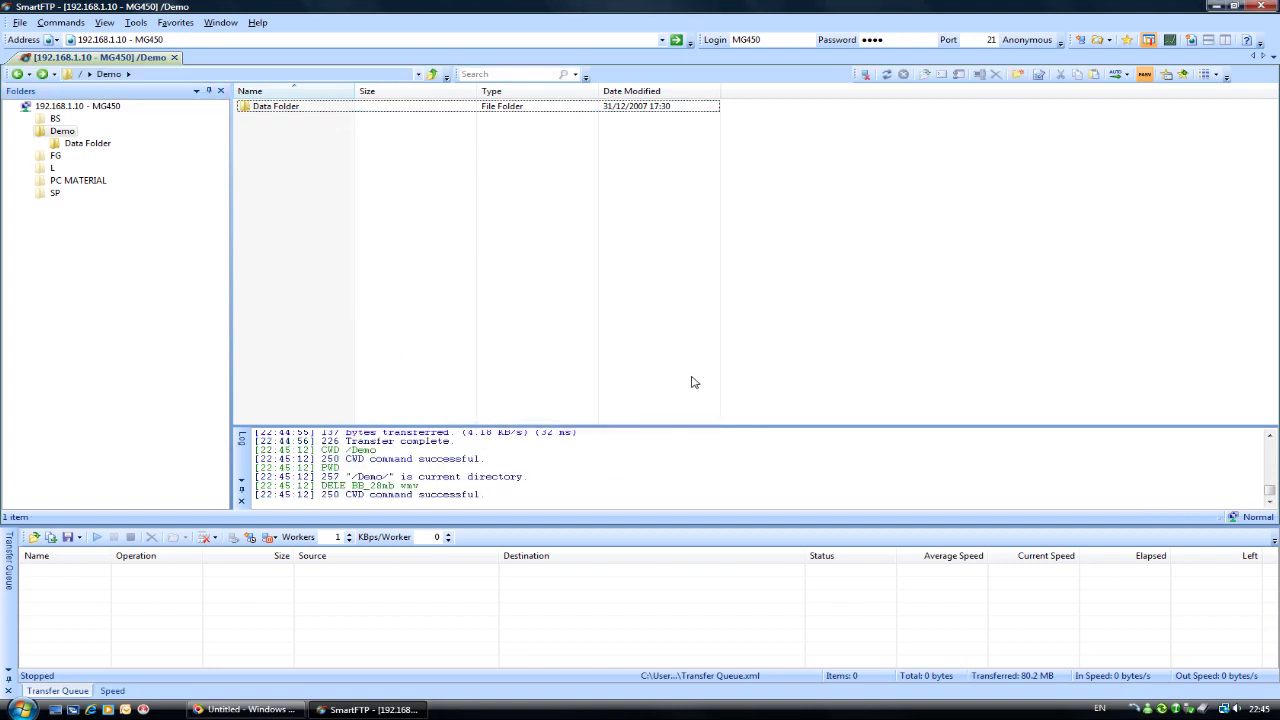
Step: Delete the whole Demo folder, including its Data Folder, from the server and confirm the deletion
{"action": "right_click", "coordinate": [60, 136]}
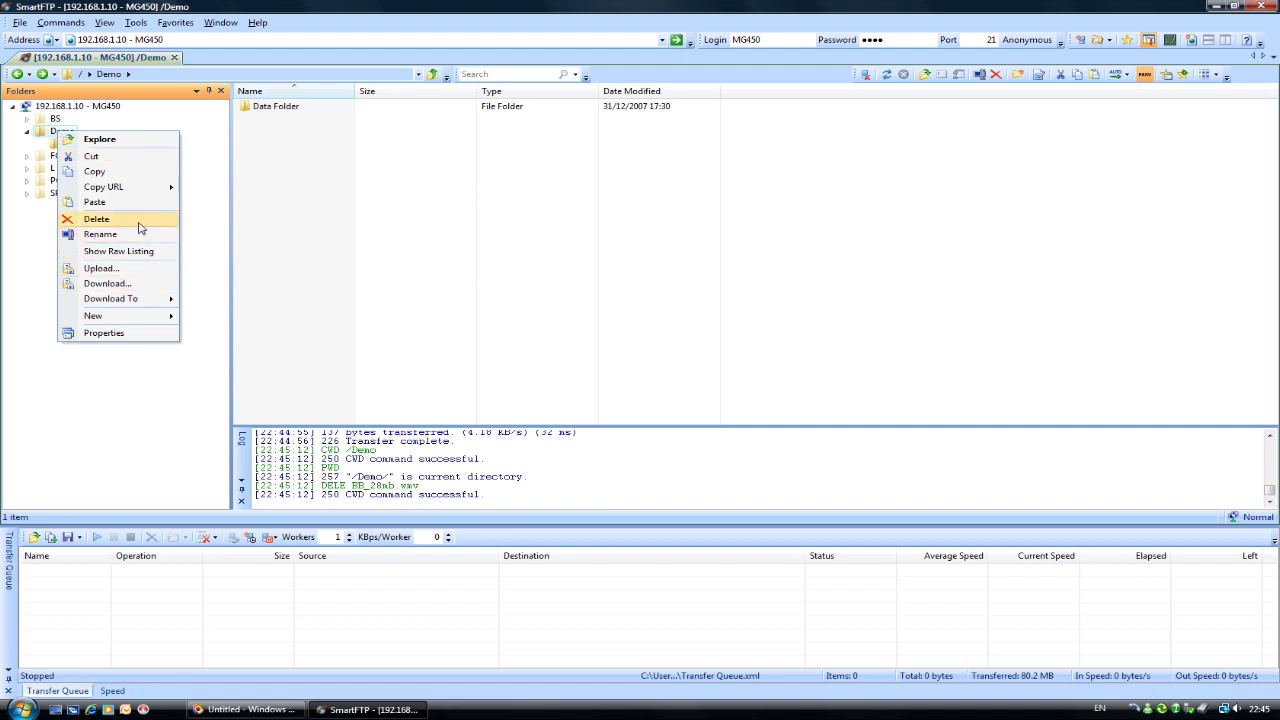
{"action": "left_click", "coordinate": [97, 219]}
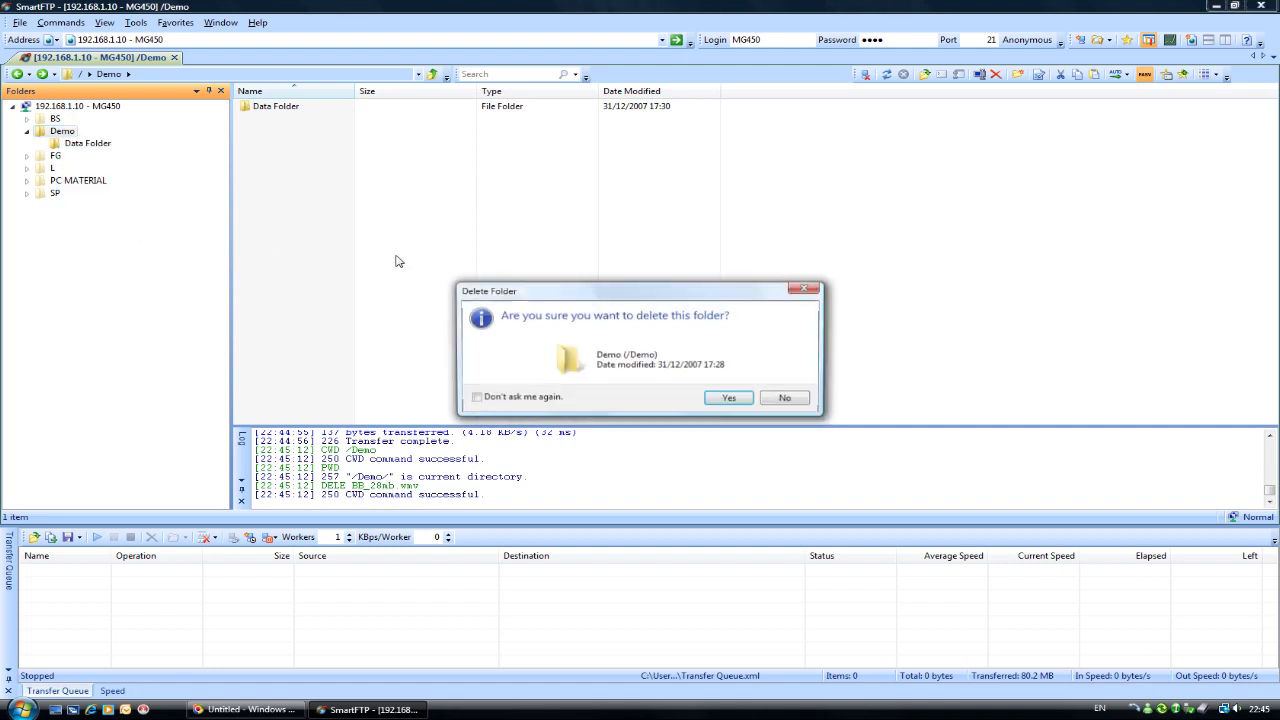
{"action": "left_click", "coordinate": [731, 398]}
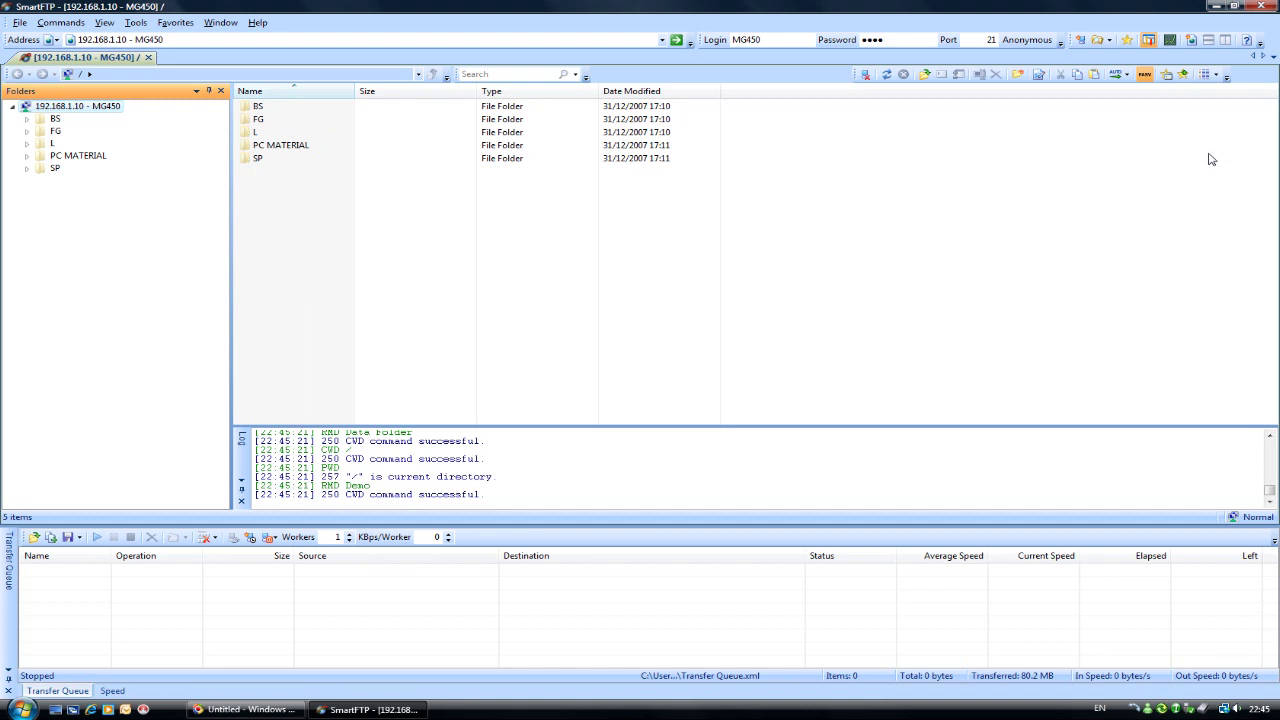
Step: Exit the FTP client and confirm closing it
{"action": "left_click", "coordinate": [1273, 7]}
{"action": "left_click", "coordinate": [680, 360]}
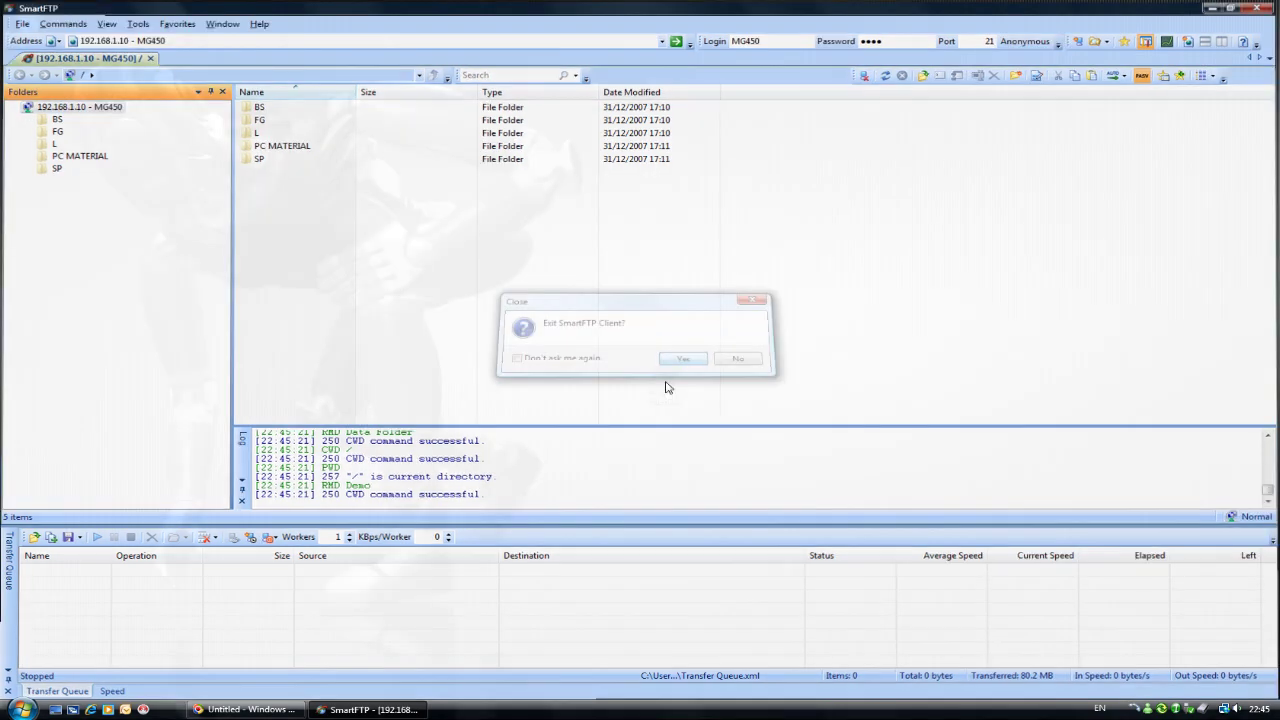
{"action": "mouse_move", "coordinate": [222, 712]}
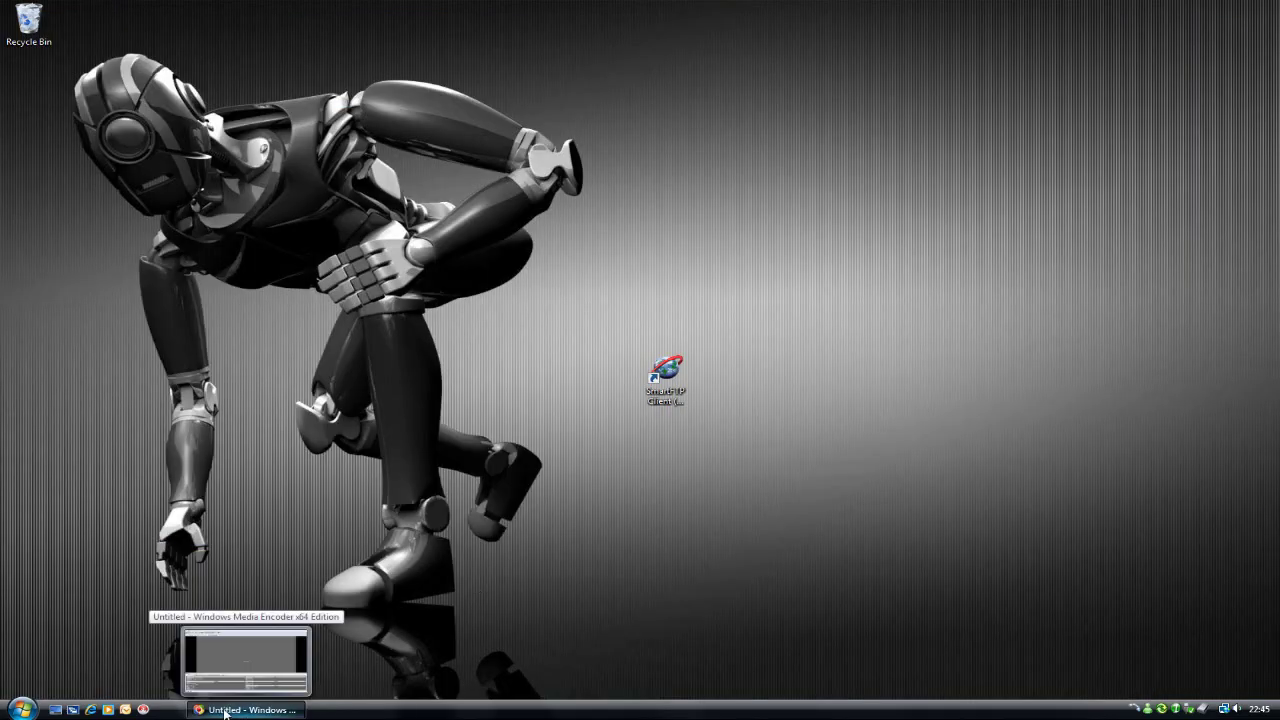